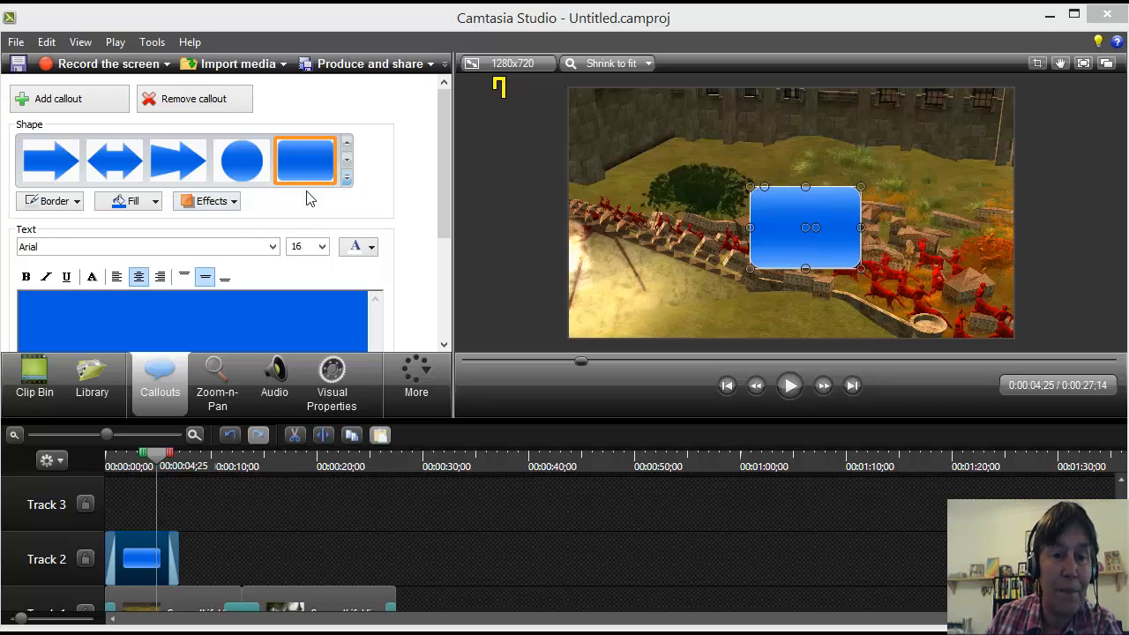
Fill the rounded rectangle callout with green and reshape it into a wide, thin banner centred along the upper edge of the video
left_click(156, 202)
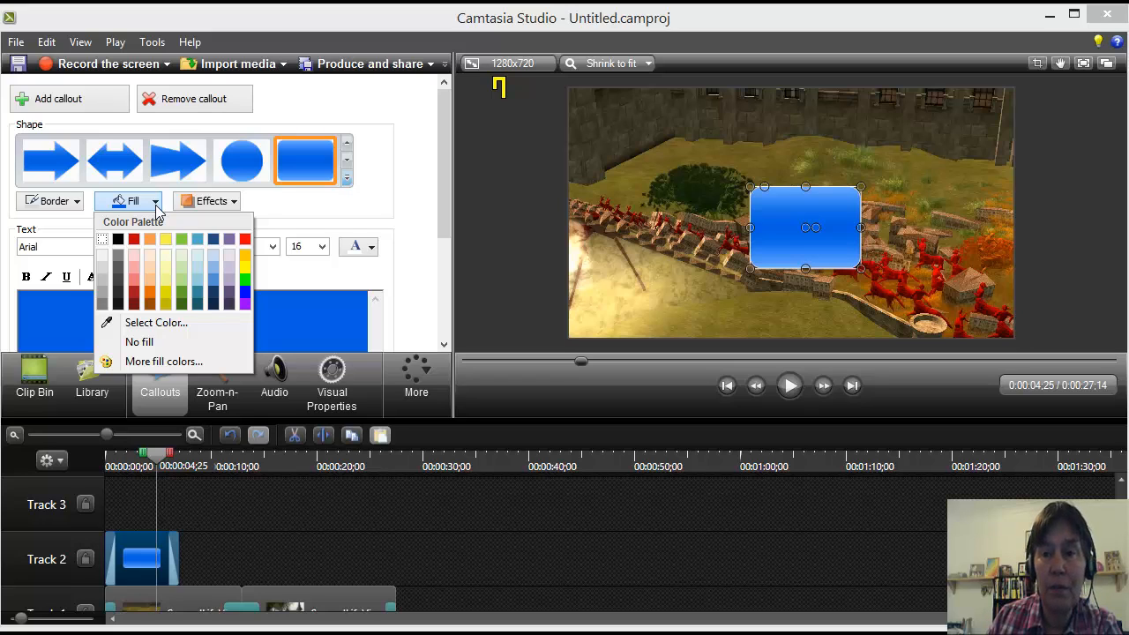
left_click(180, 240)
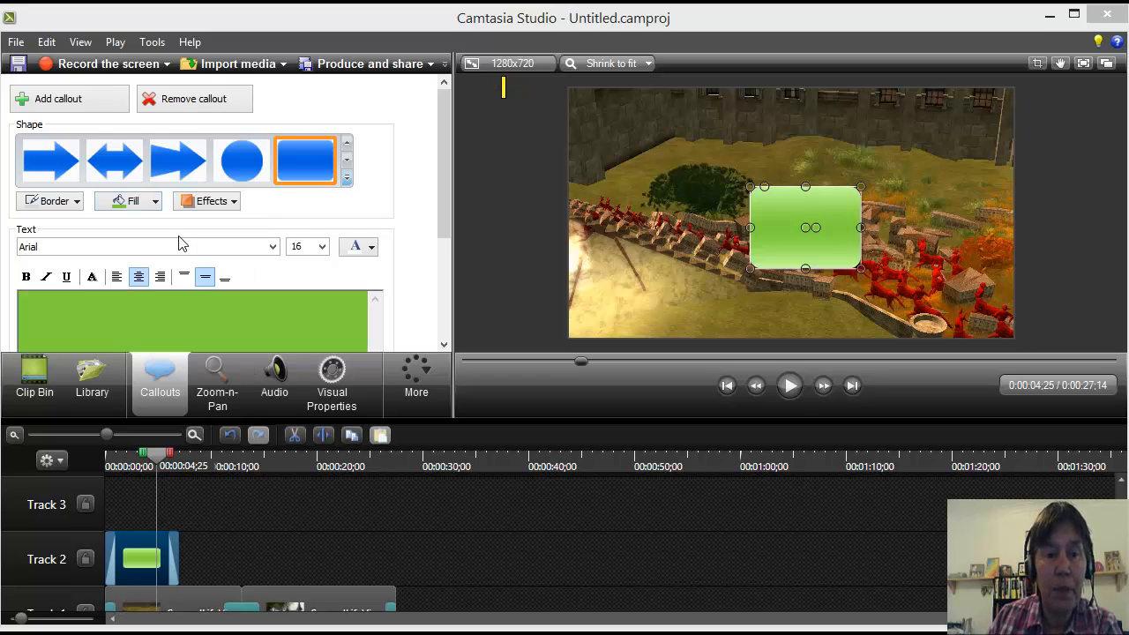
left_click_drag(805, 247, 627, 154)
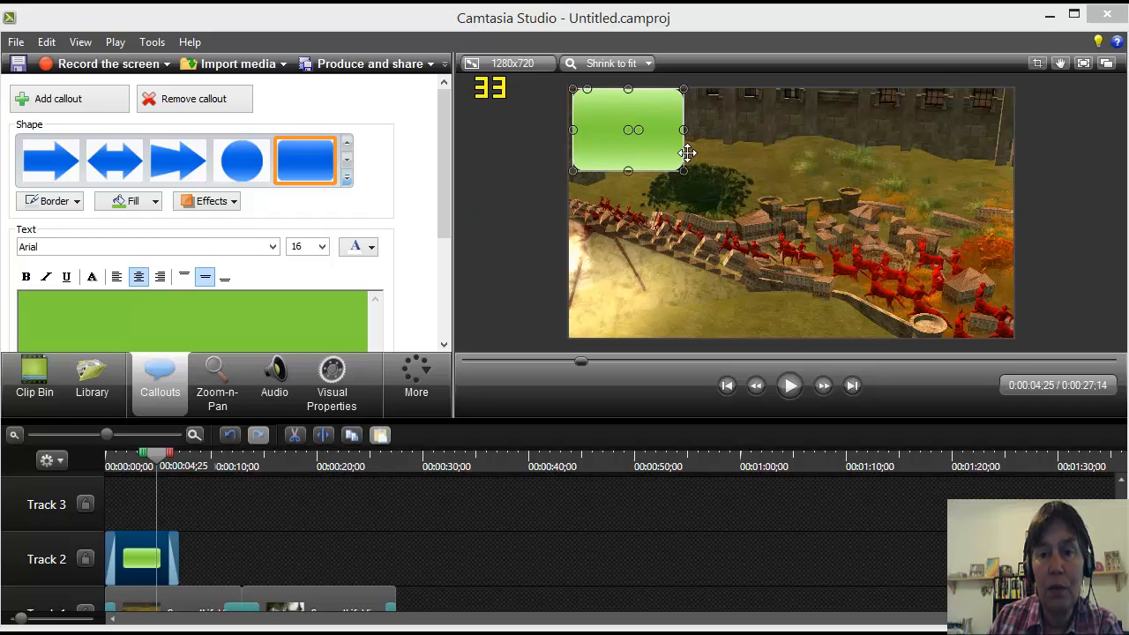
left_click_drag(691, 133, 925, 131)
left_click_drag(748, 181, 748, 134)
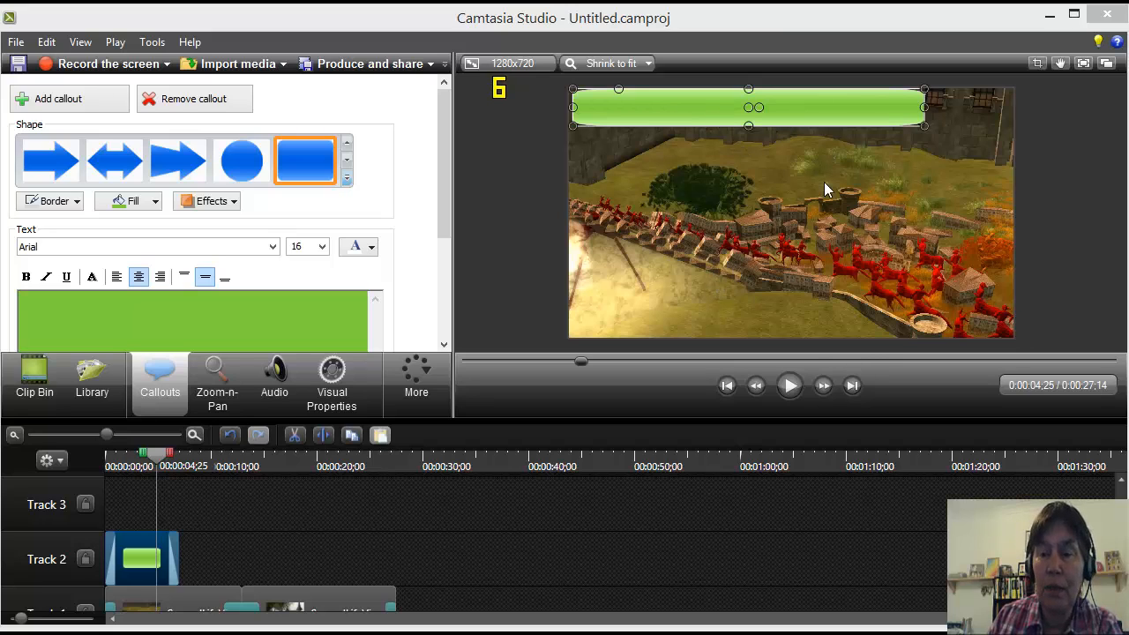
left_click_drag(837, 102, 884, 103)
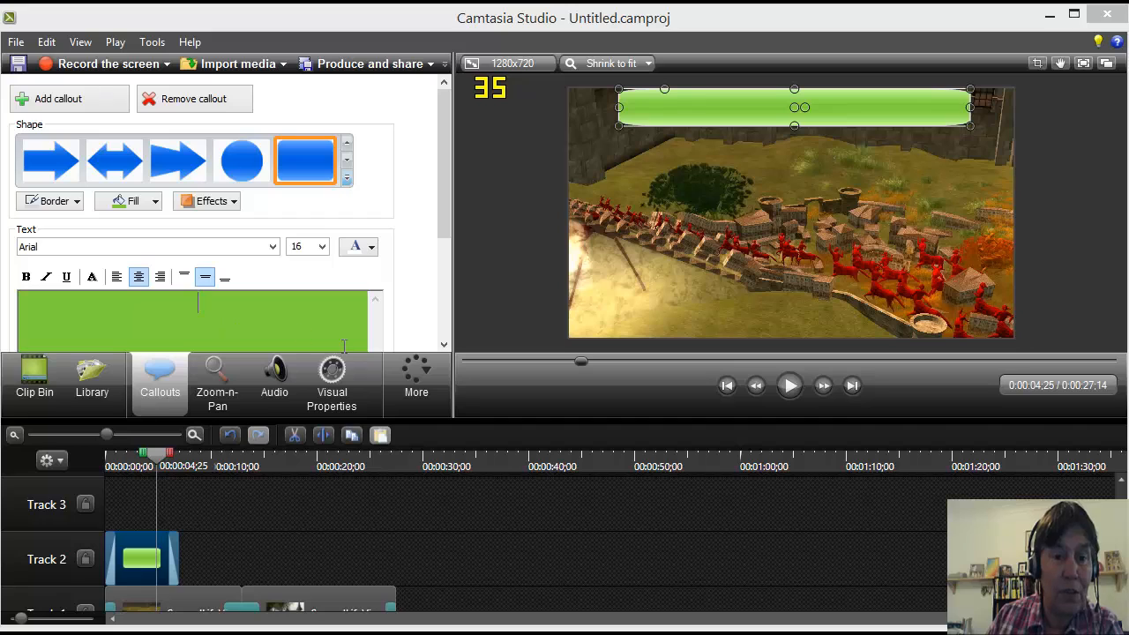
Enter "Fantasy Faire - Red Horses" as the text of the green banner callout
type("Fant")
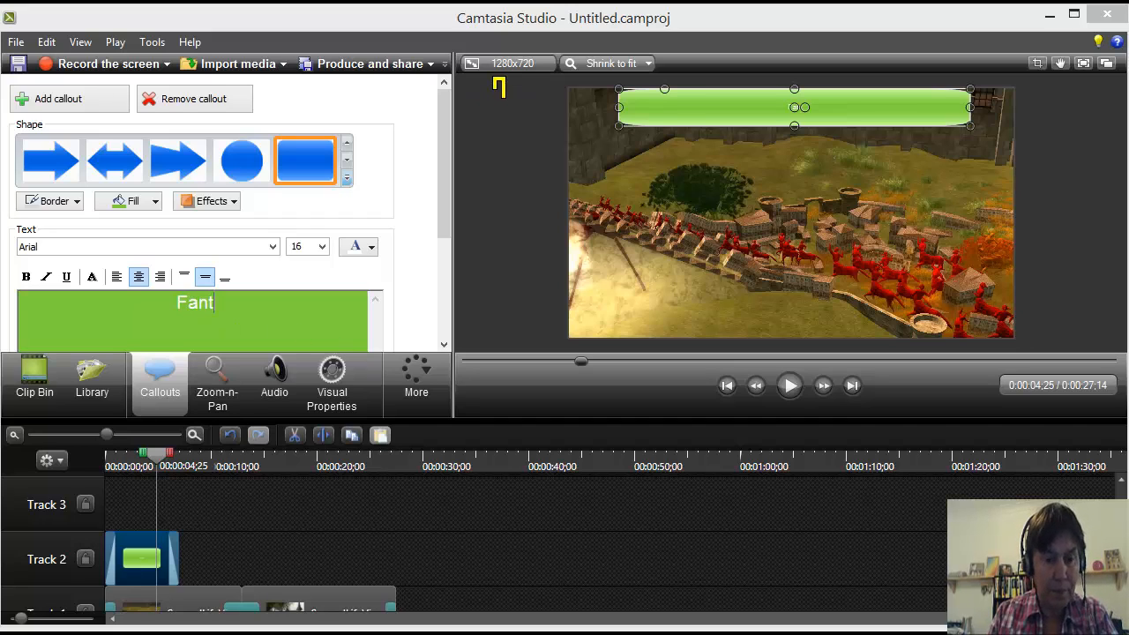
type("asy Fa")
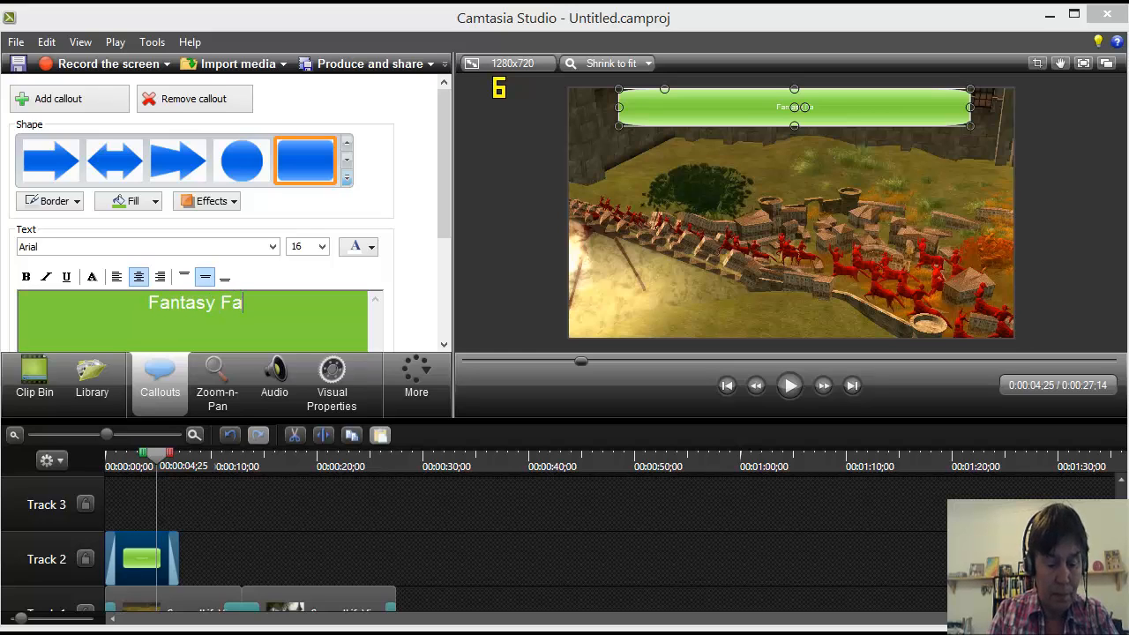
type("ire - ")
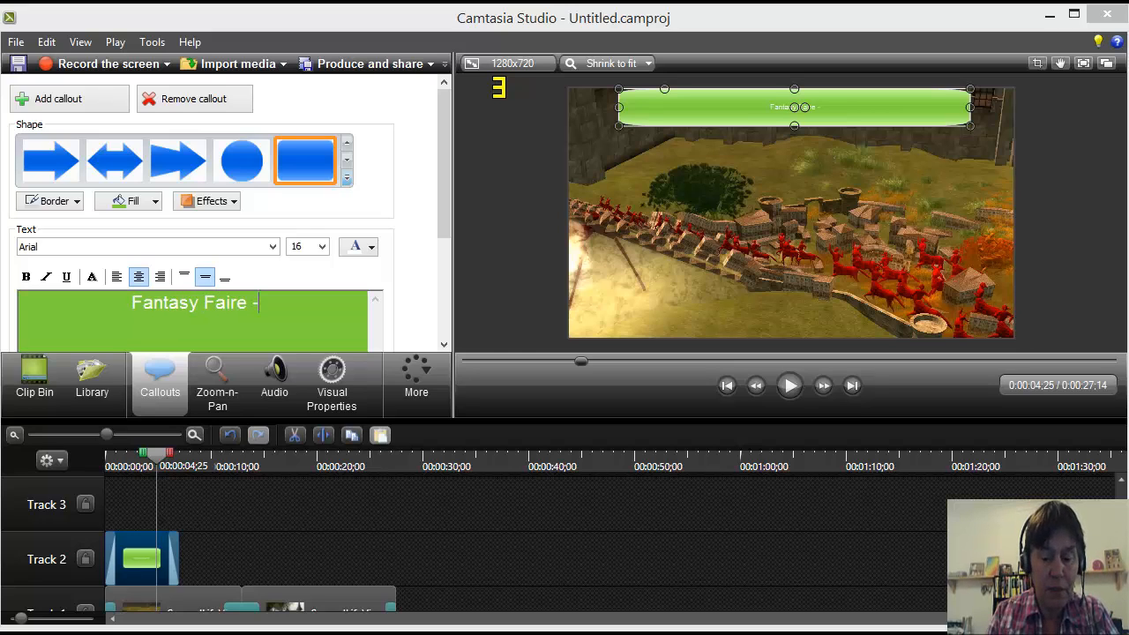
type("Red")
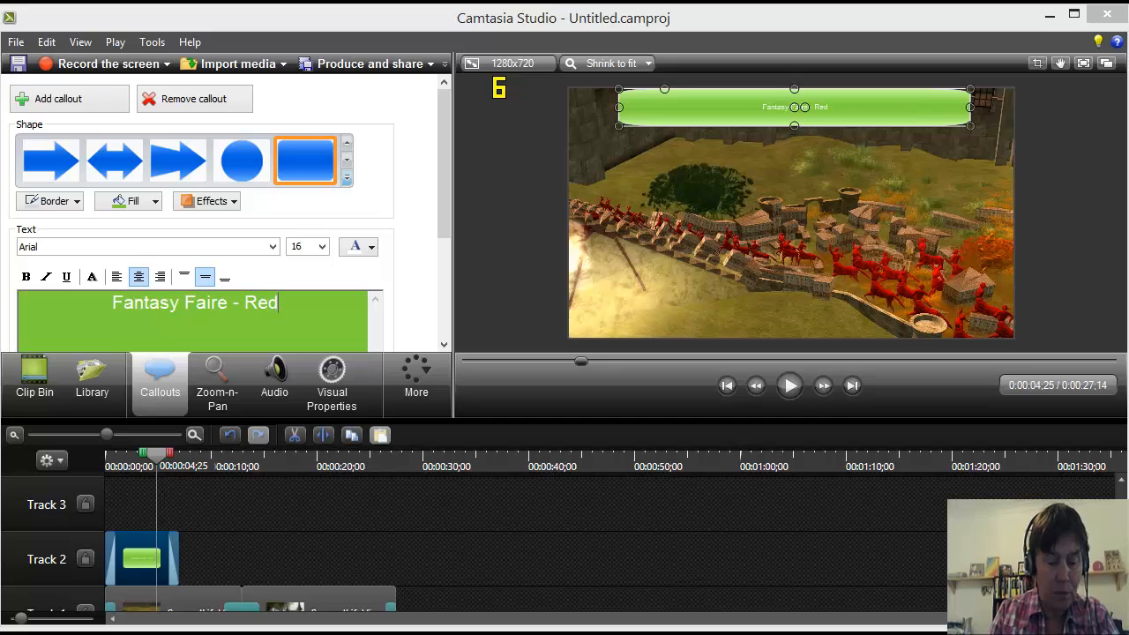
type(" h")
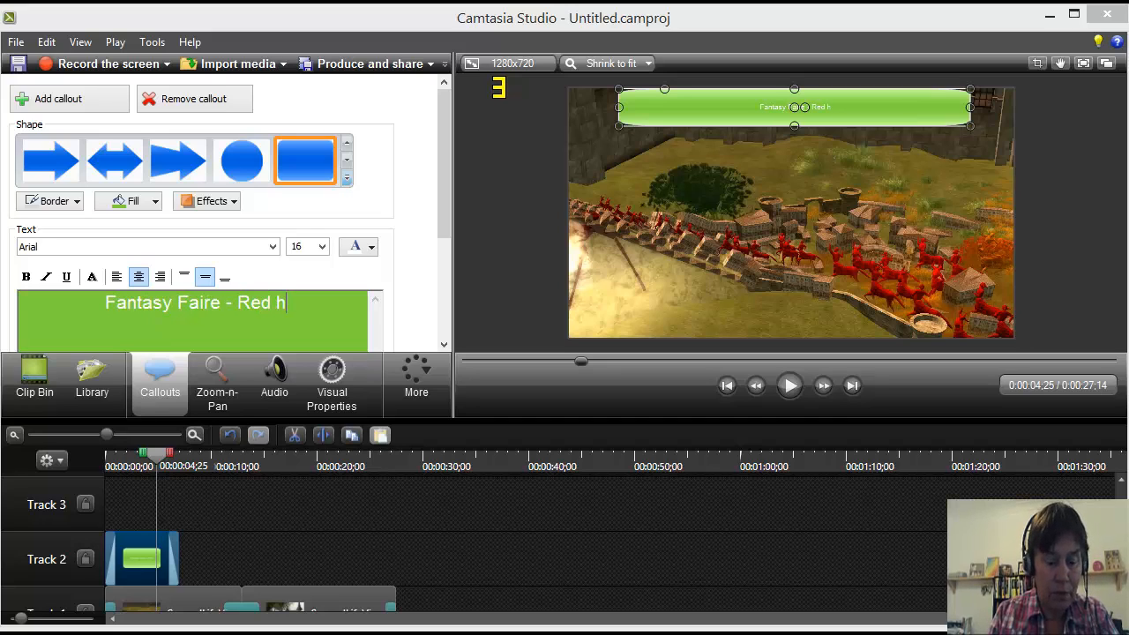
key("BackSpace")
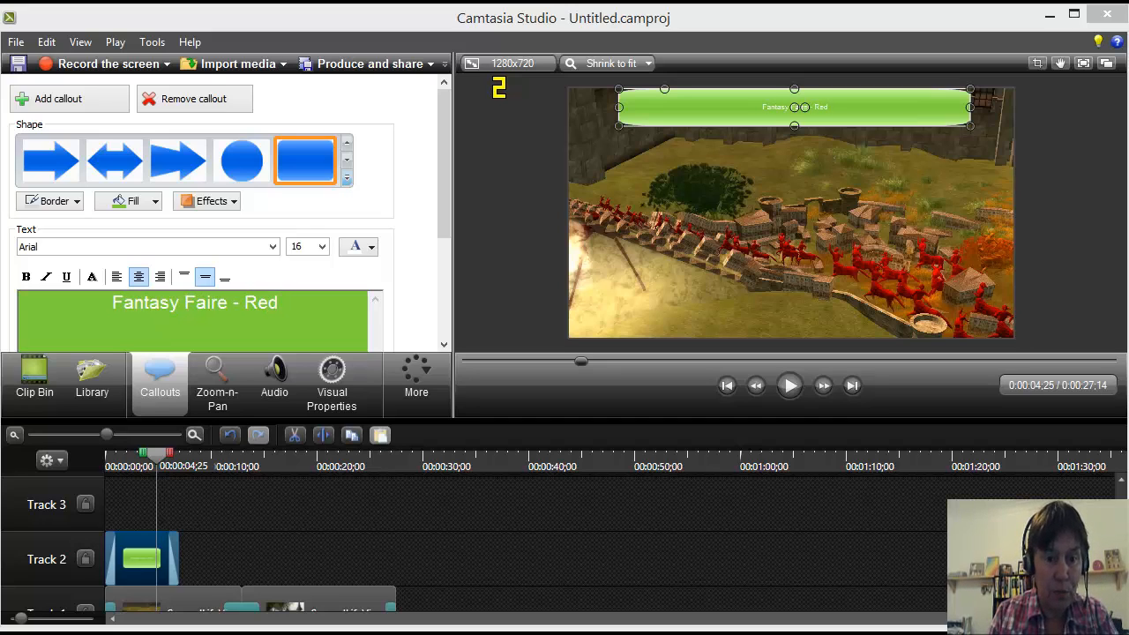
type("Horses")
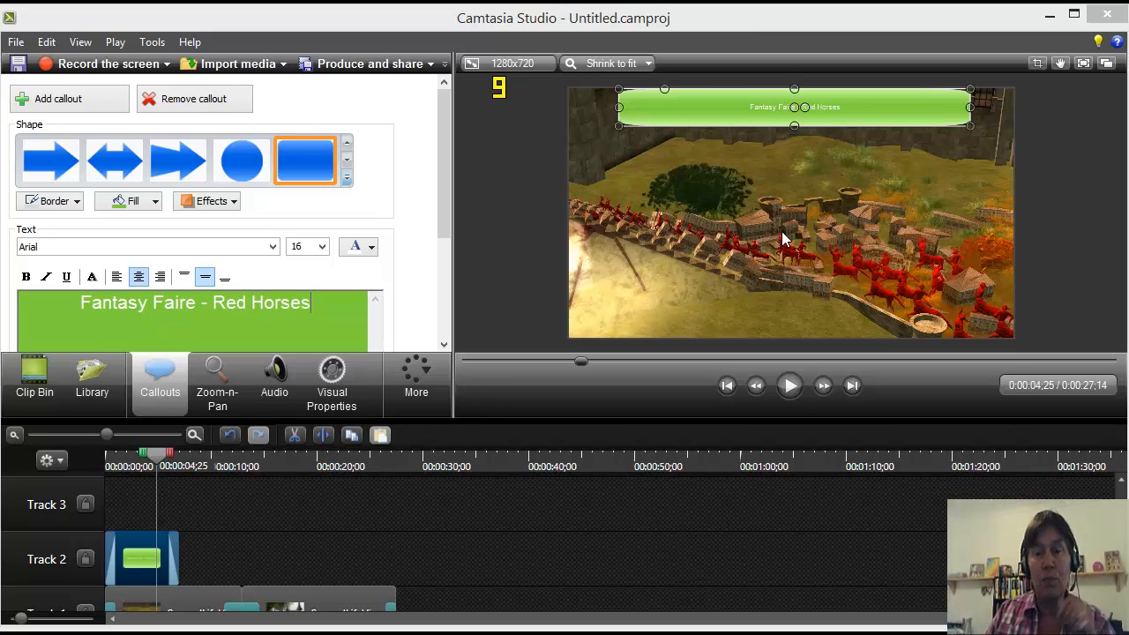
Colour all of the banner callout's text red and set its font size to 28
left_click_drag(303, 315, 79, 319)
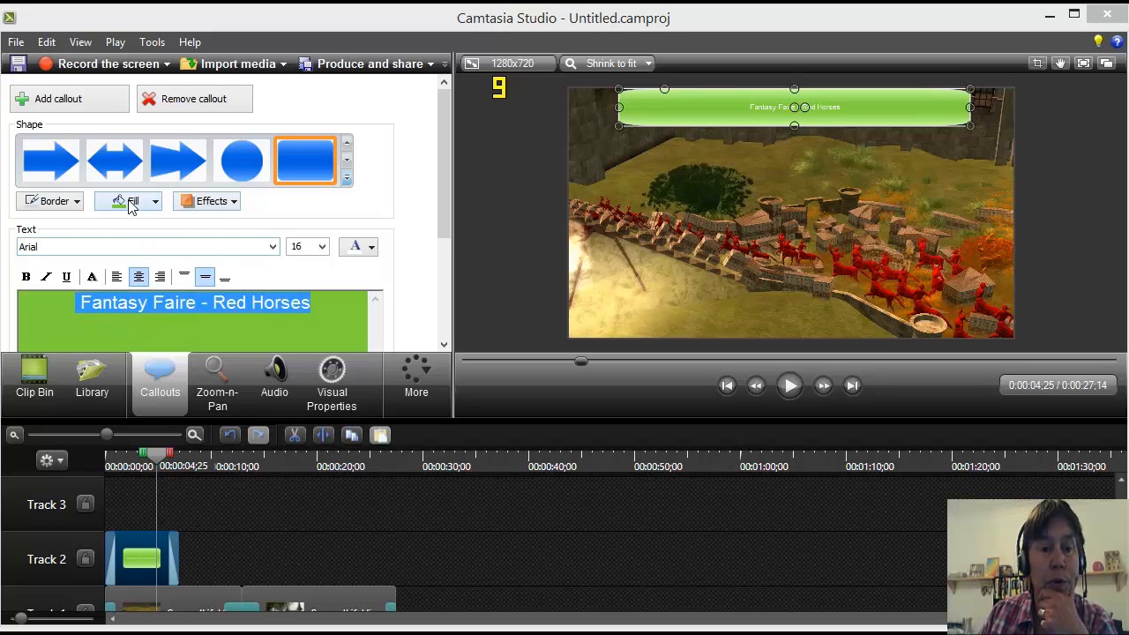
left_click(372, 249)
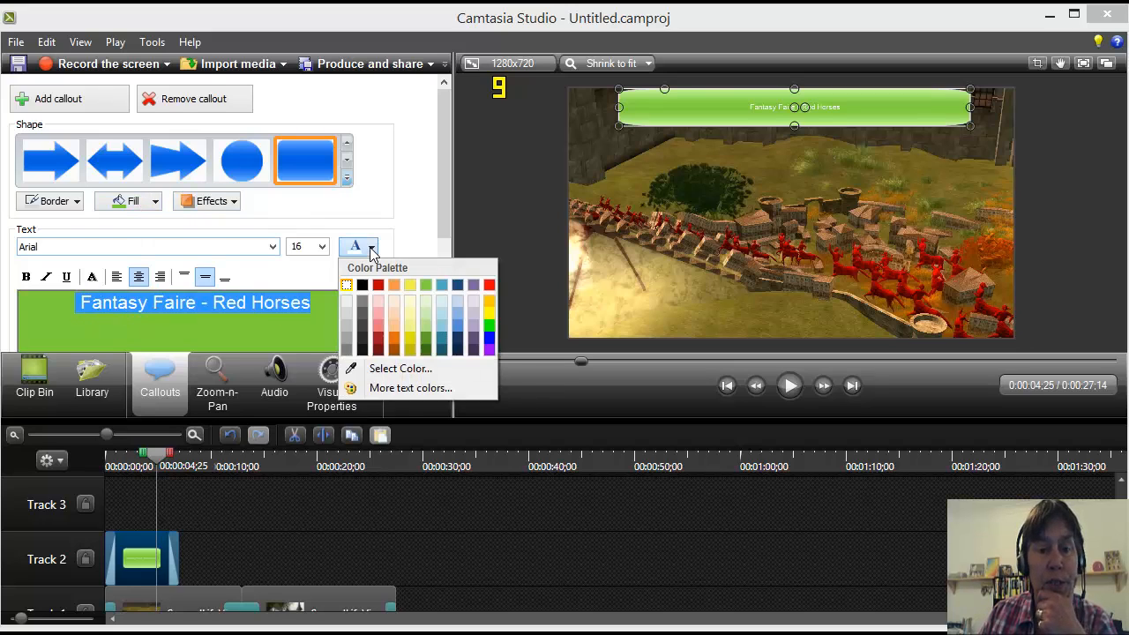
left_click(378, 286)
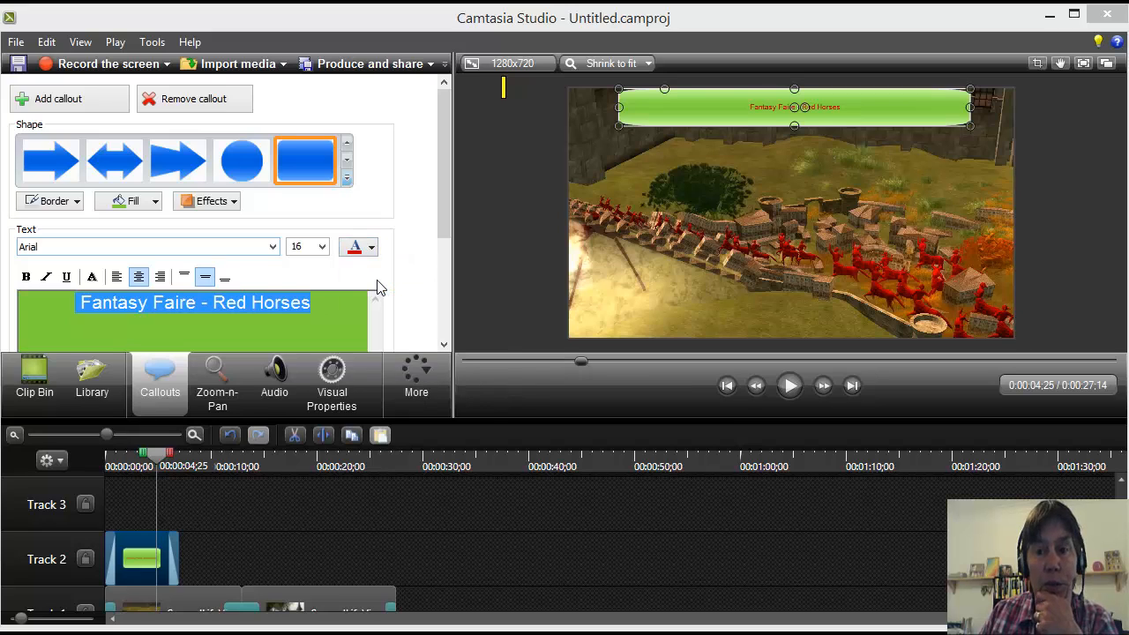
left_click(322, 247)
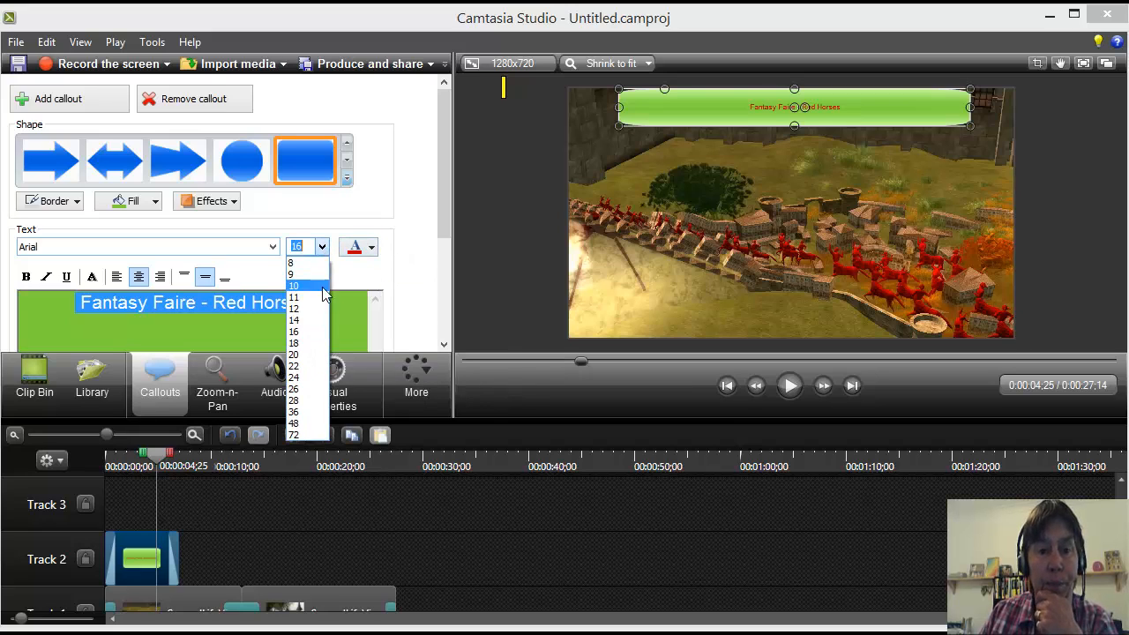
left_click(311, 402)
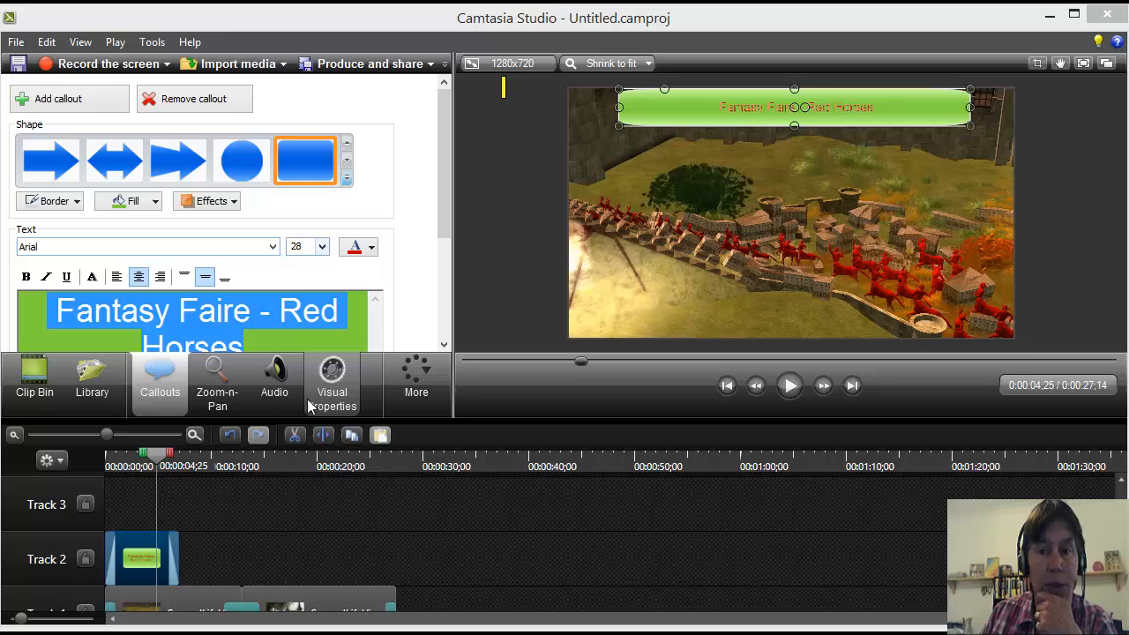
left_click(634, 336)
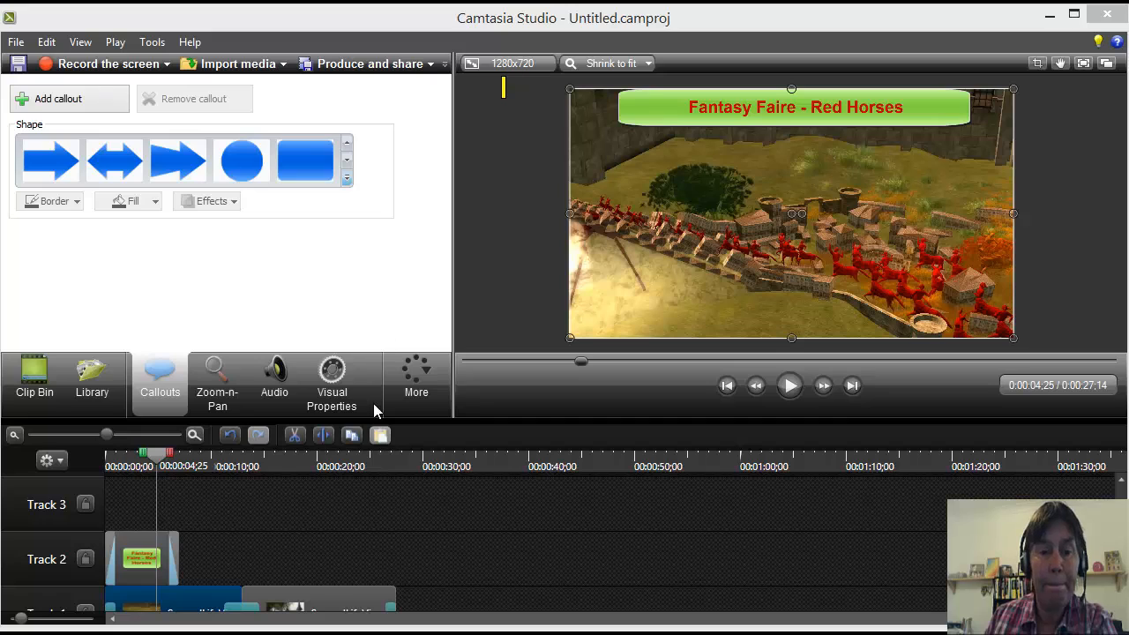
Animate the banner callout to slide from beyond the video's right edge at X 1161 to X 8, Y 306, and preview from the start
left_click(332, 386)
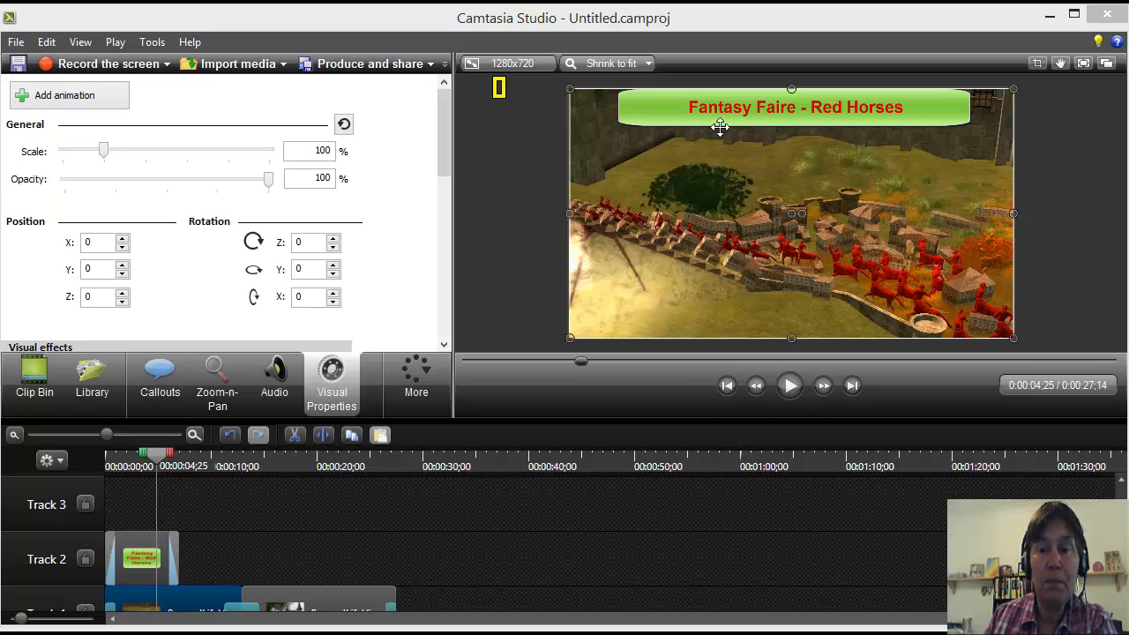
left_click_drag(694, 127, 1091, 123)
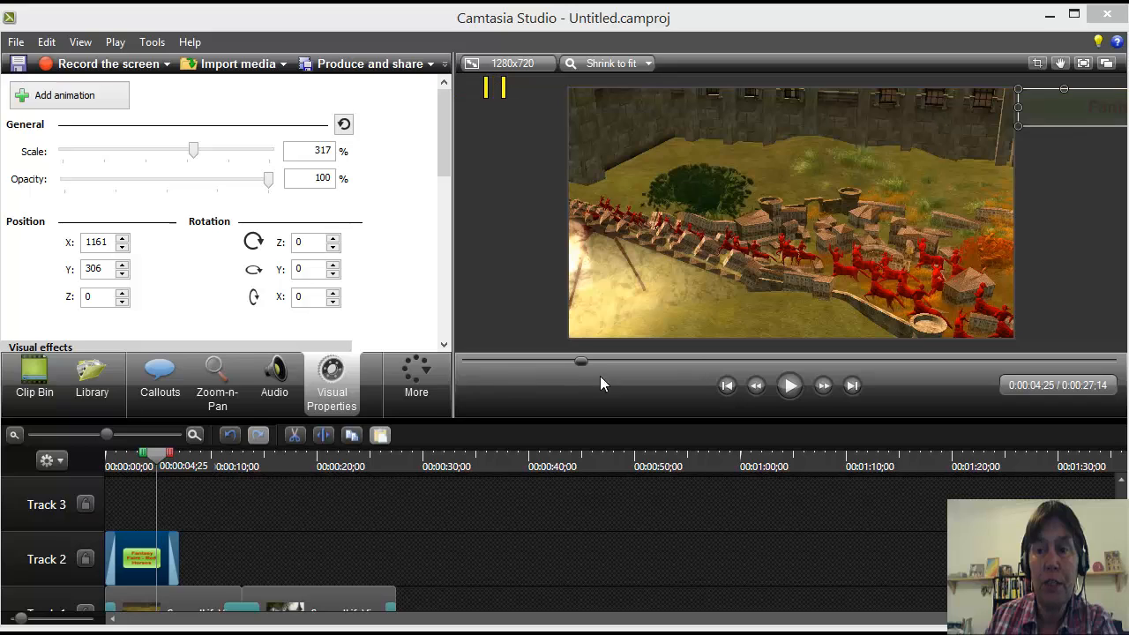
left_click(83, 97)
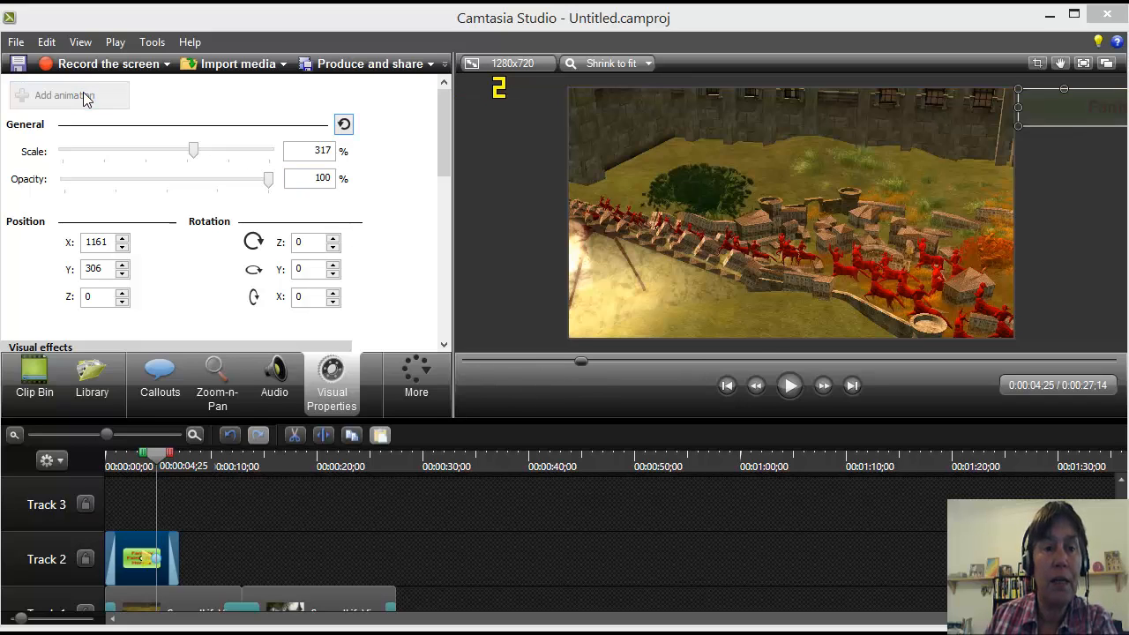
left_click_drag(1104, 125, 708, 129)
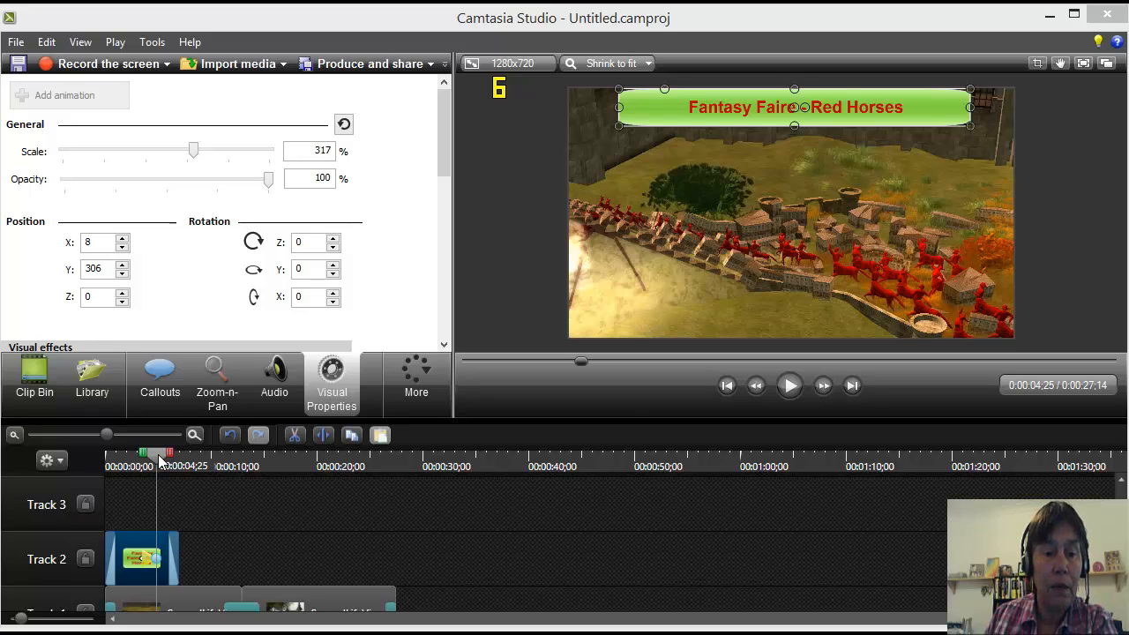
left_click_drag(158, 452, 97, 450)
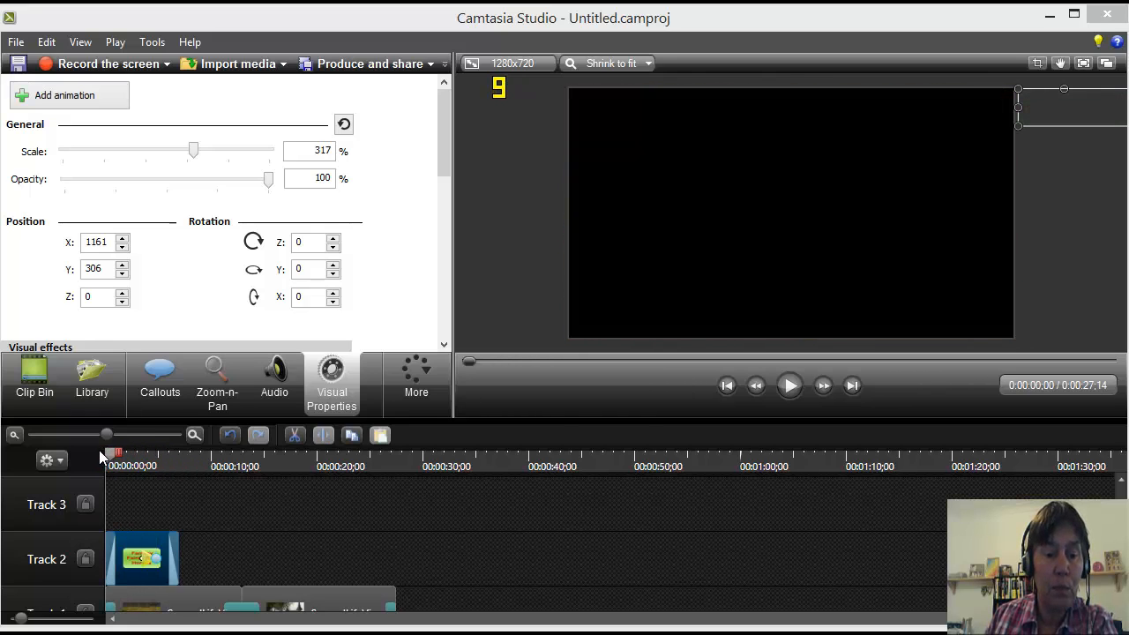
left_click(789, 386)
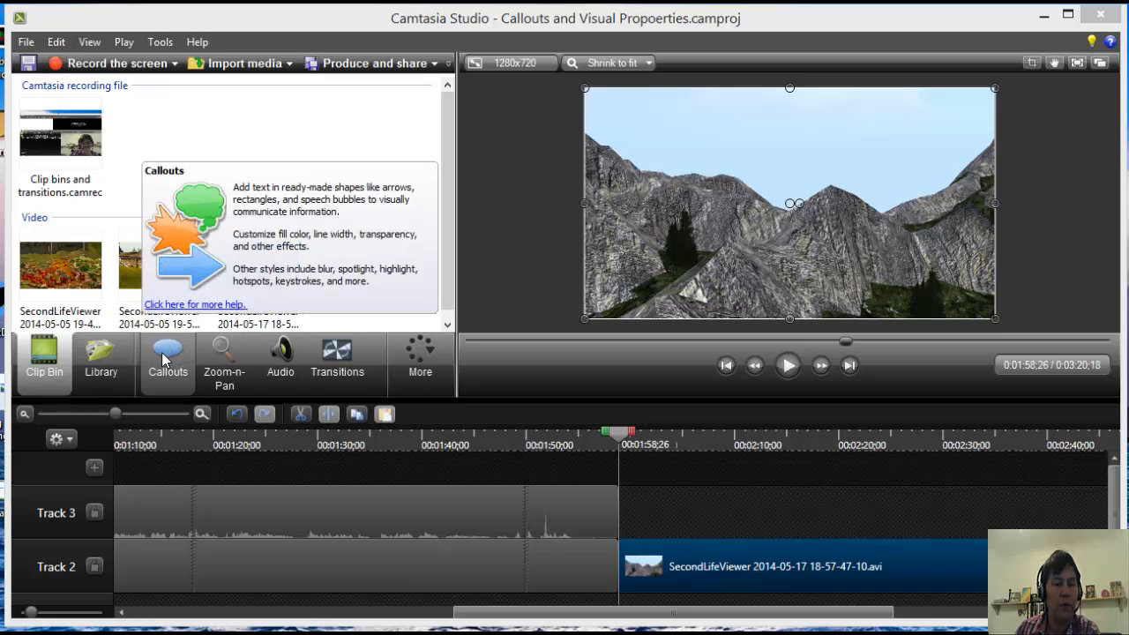
Add a Filled Rounded Rectangle callout at 0:02:20;06 and enlarge it into a wide box across the middle of the mountain clip
mouse_move(619, 435)
left_mouse_down()
mouse_move(996, 457)
mouse_move(957, 446)
mouse_move(618, 446)
left_mouse_up()
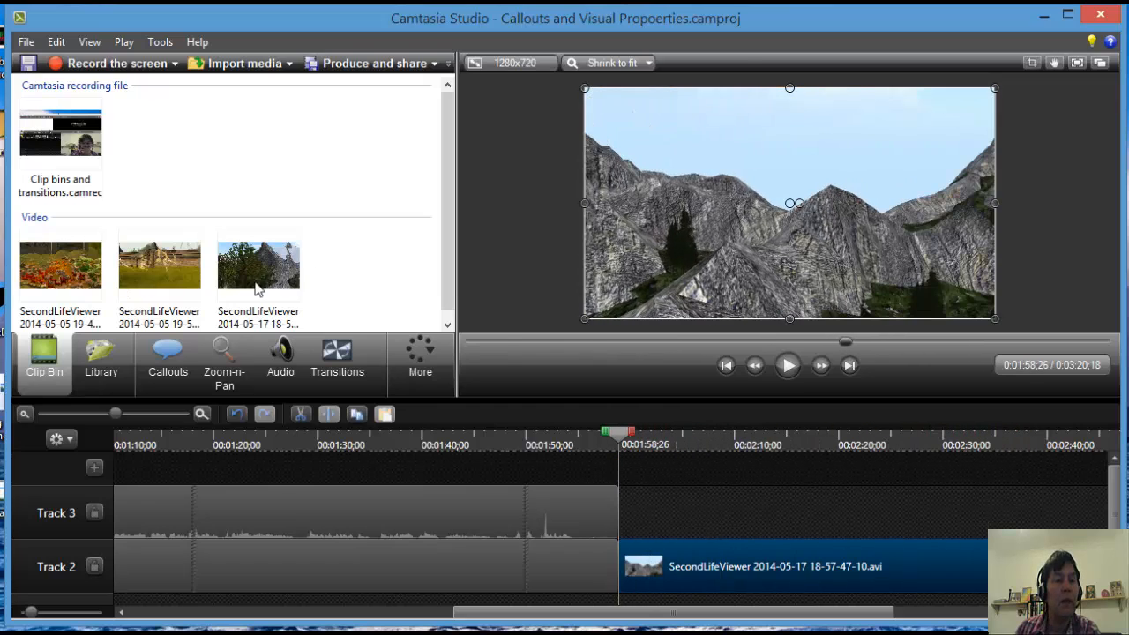
left_click(666, 443)
left_click_drag(714, 445, 842, 447)
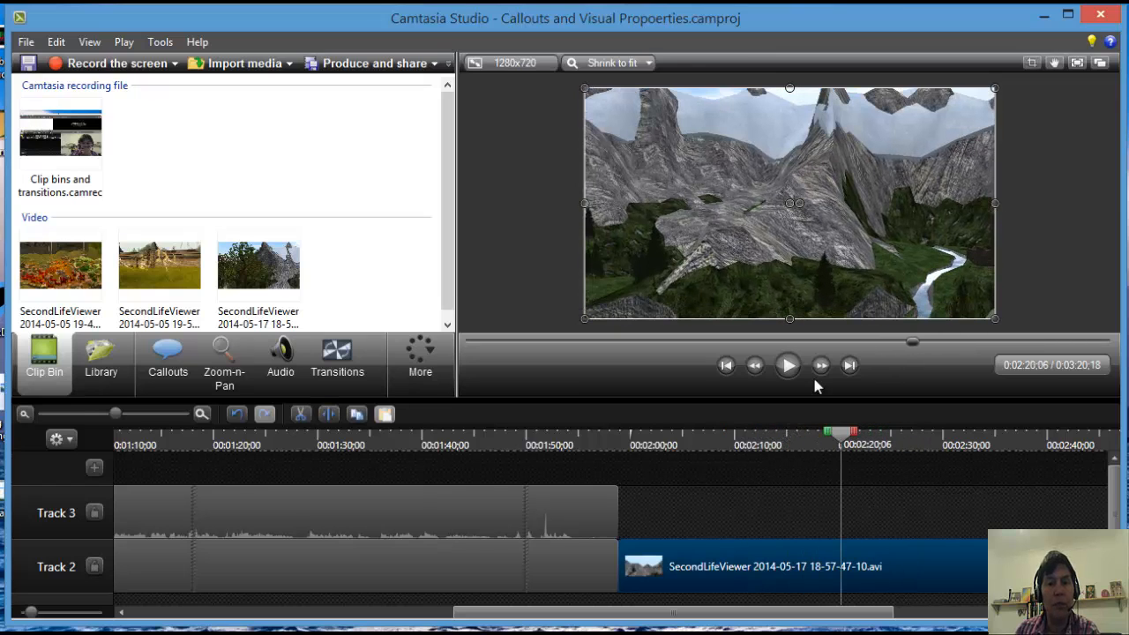
left_click(174, 355)
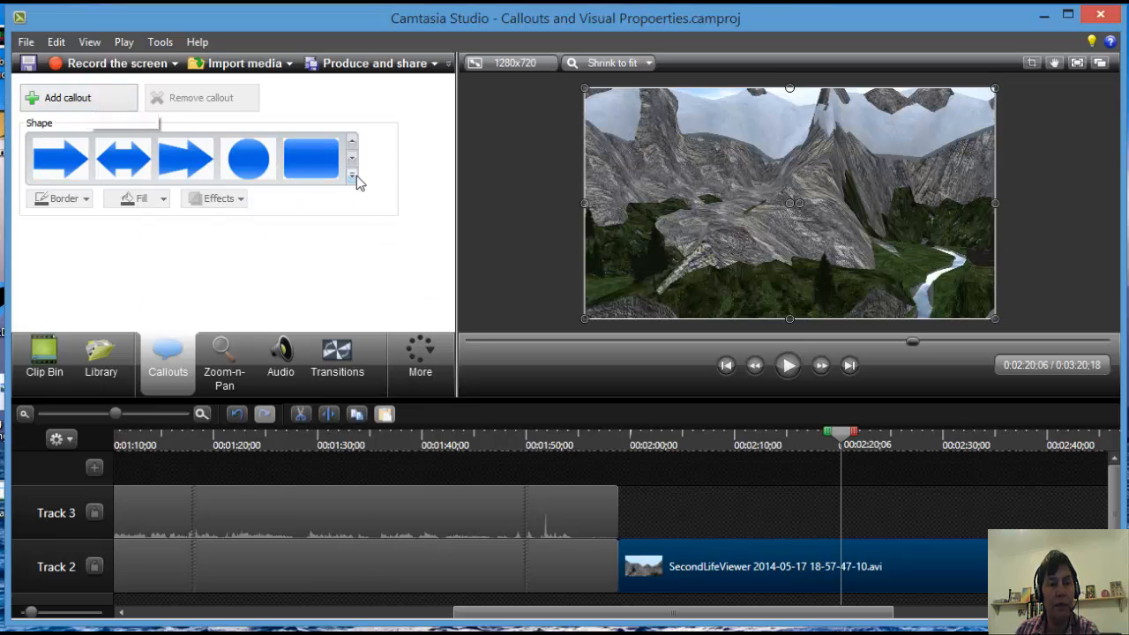
left_click(352, 178)
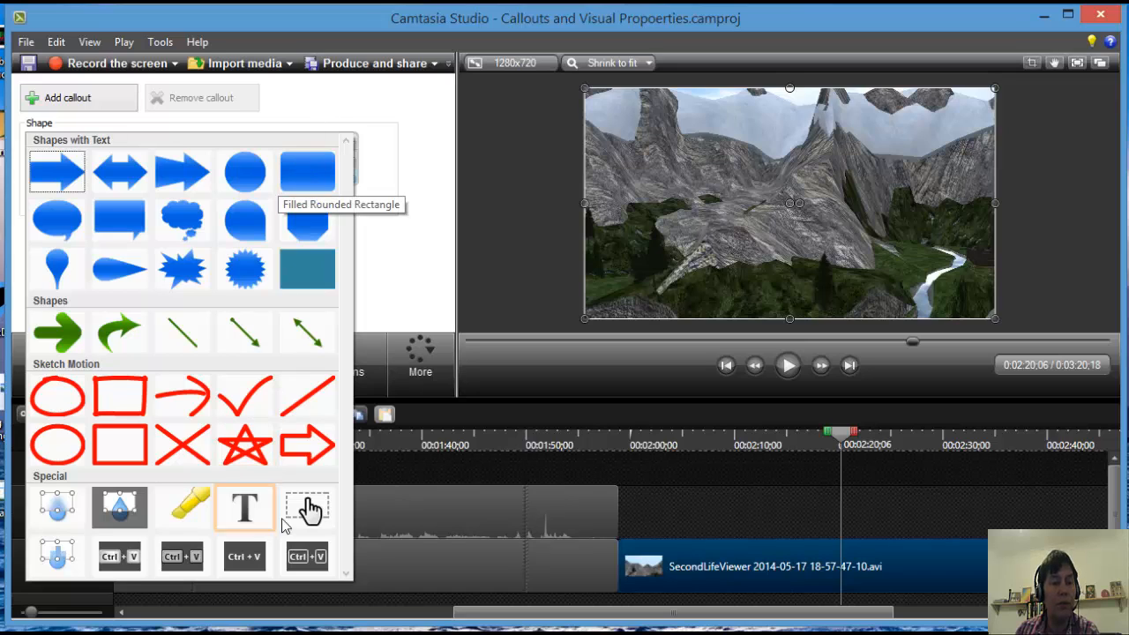
left_click(309, 174)
left_click_drag(804, 206, 724, 149)
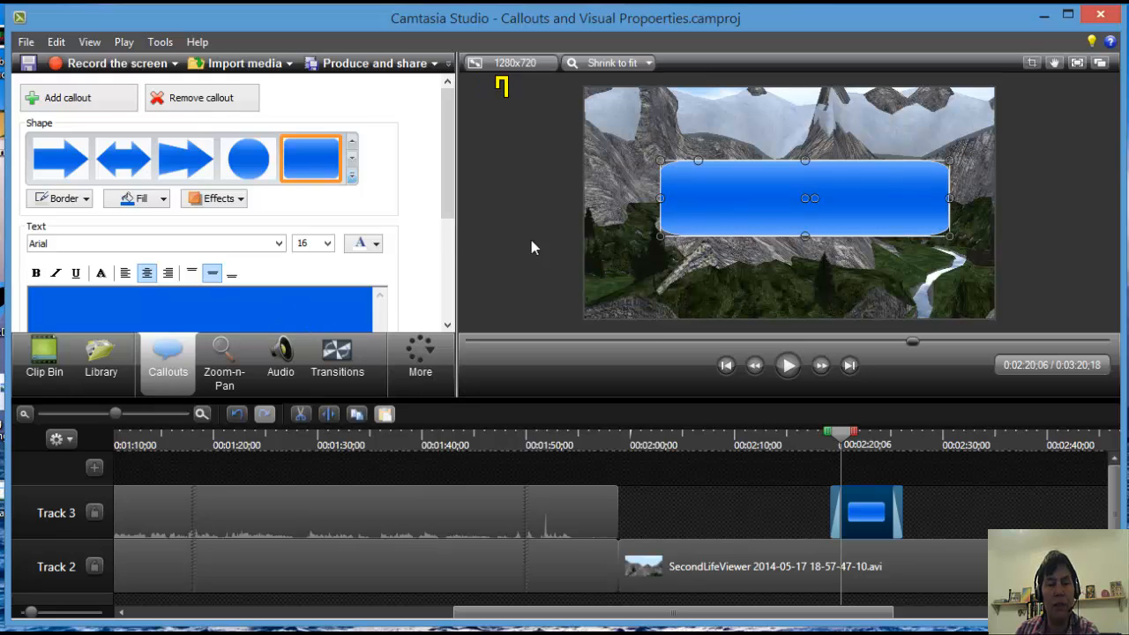
Remove both the fill and the border from the new rounded rectangle callout
left_click(164, 199)
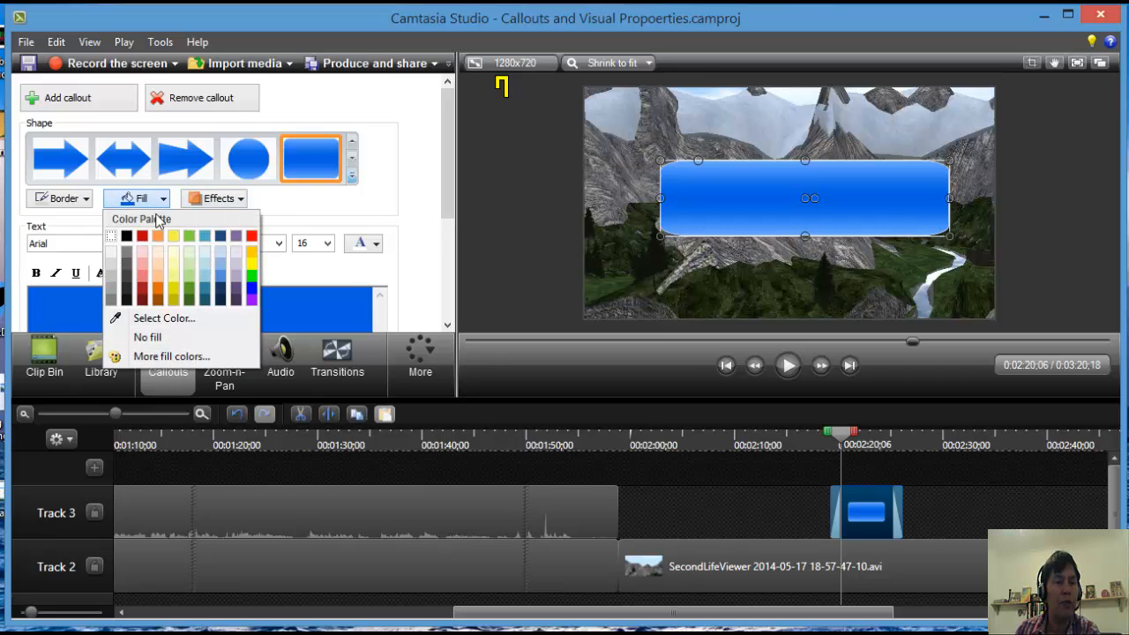
left_click(148, 337)
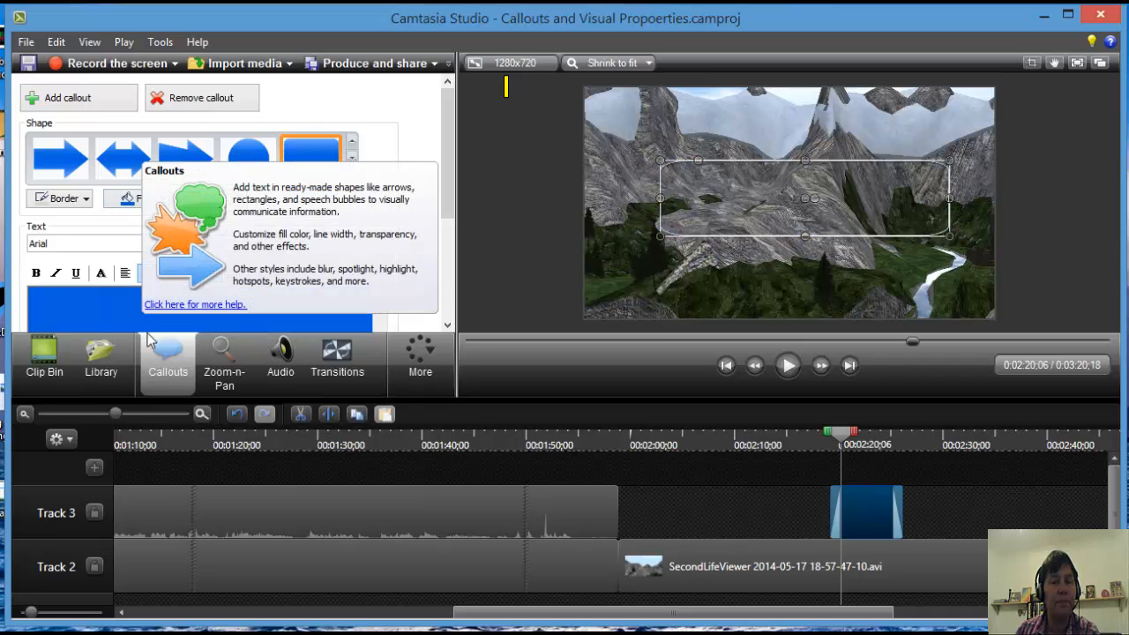
left_click(87, 200)
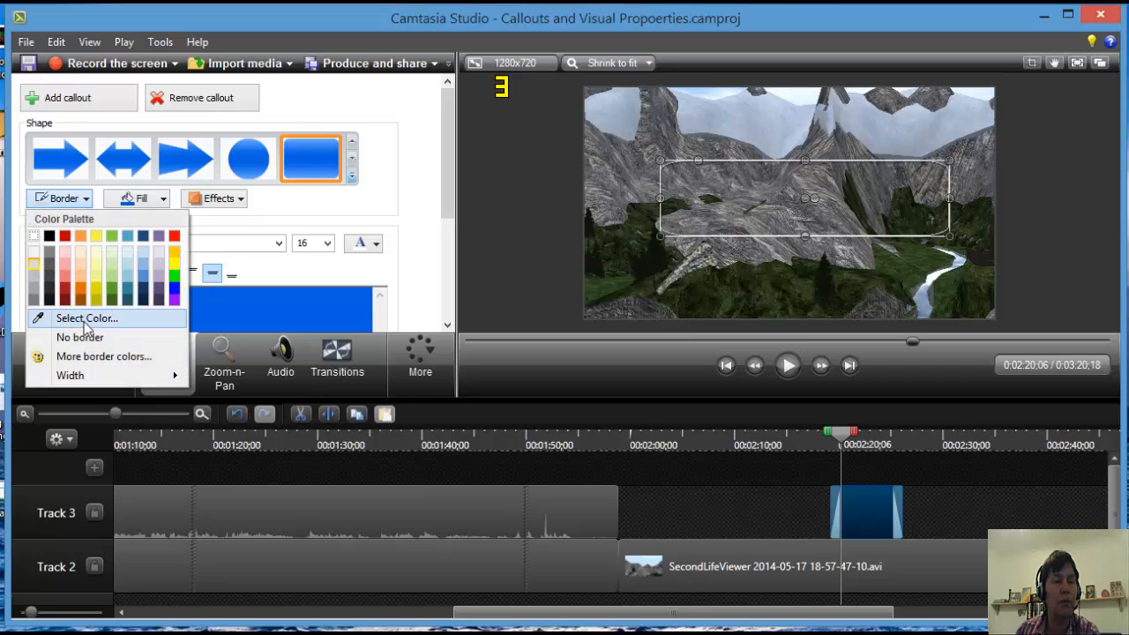
left_click(105, 338)
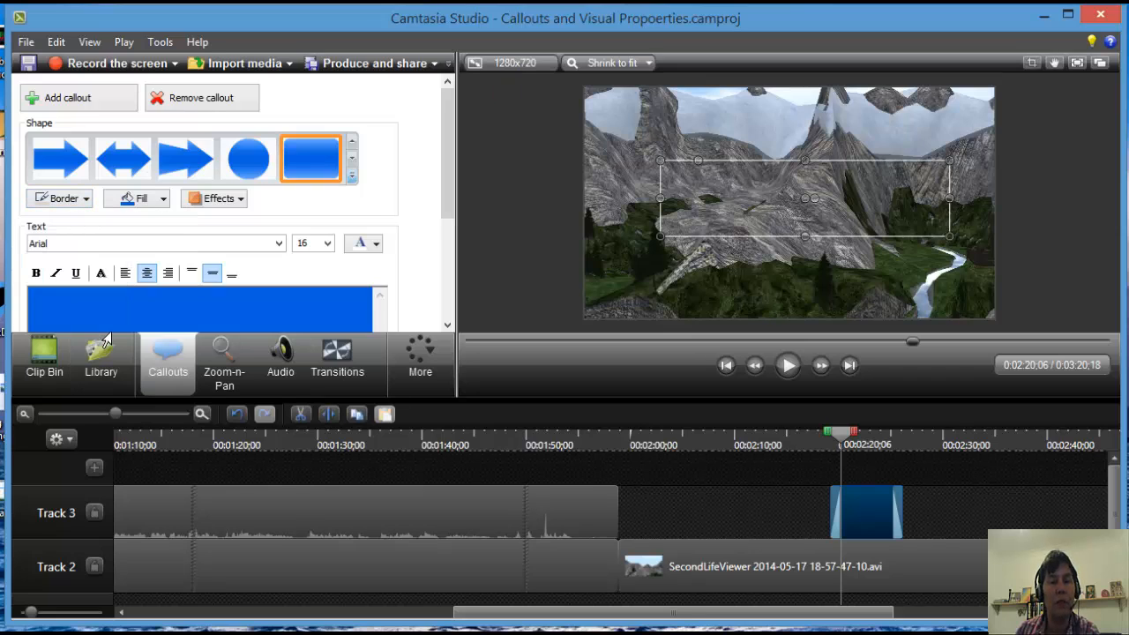
Enter "There mountains are surrounding the castle in Edunation" as the transparent callout's text and shift the callout up and left over the clip
double_click(215, 314)
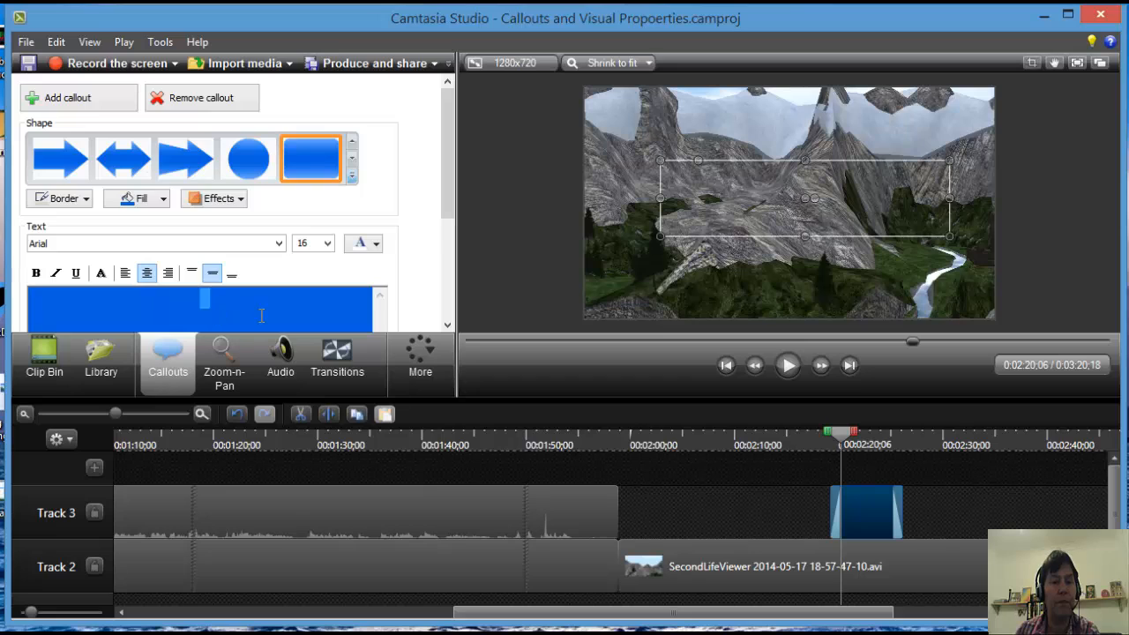
type("There moi")
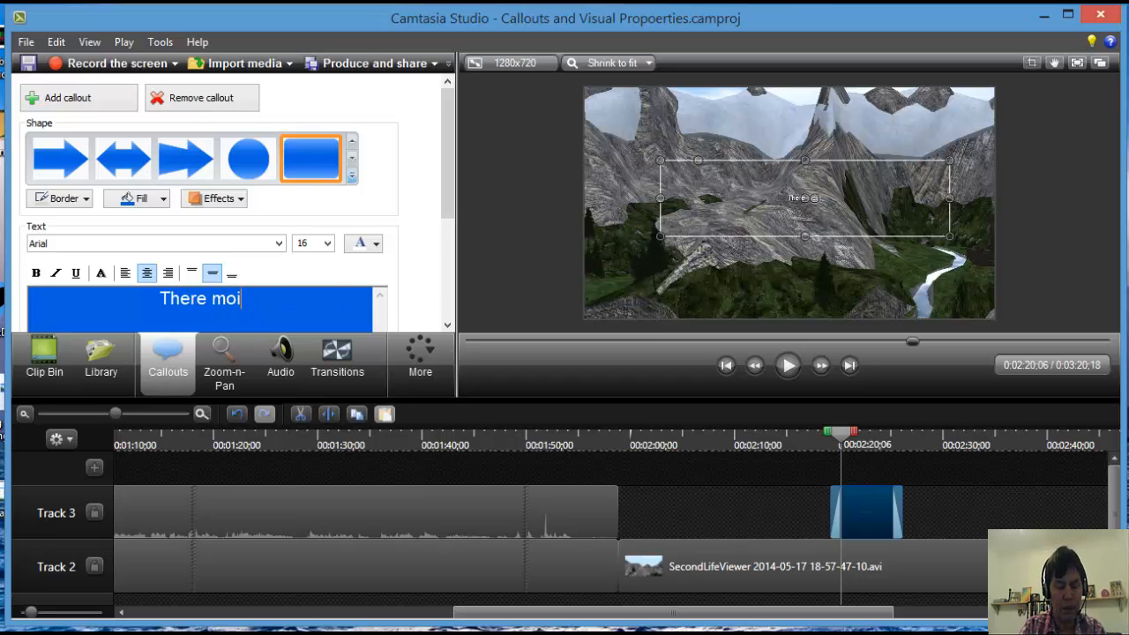
key("BackSpace")
type("untains are")
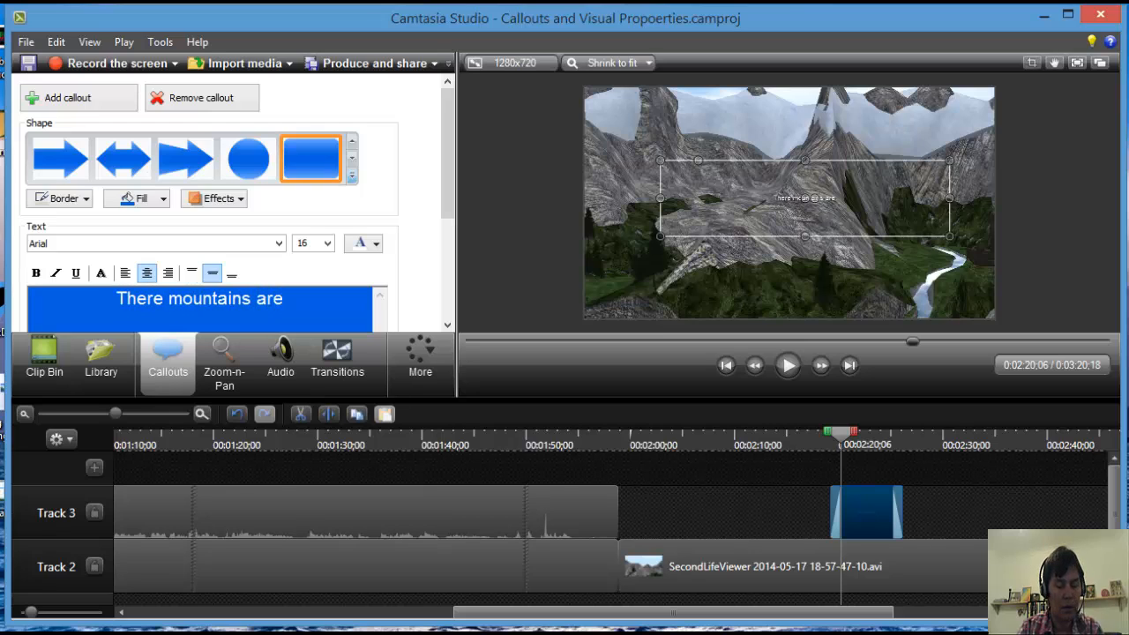
type(" surro")
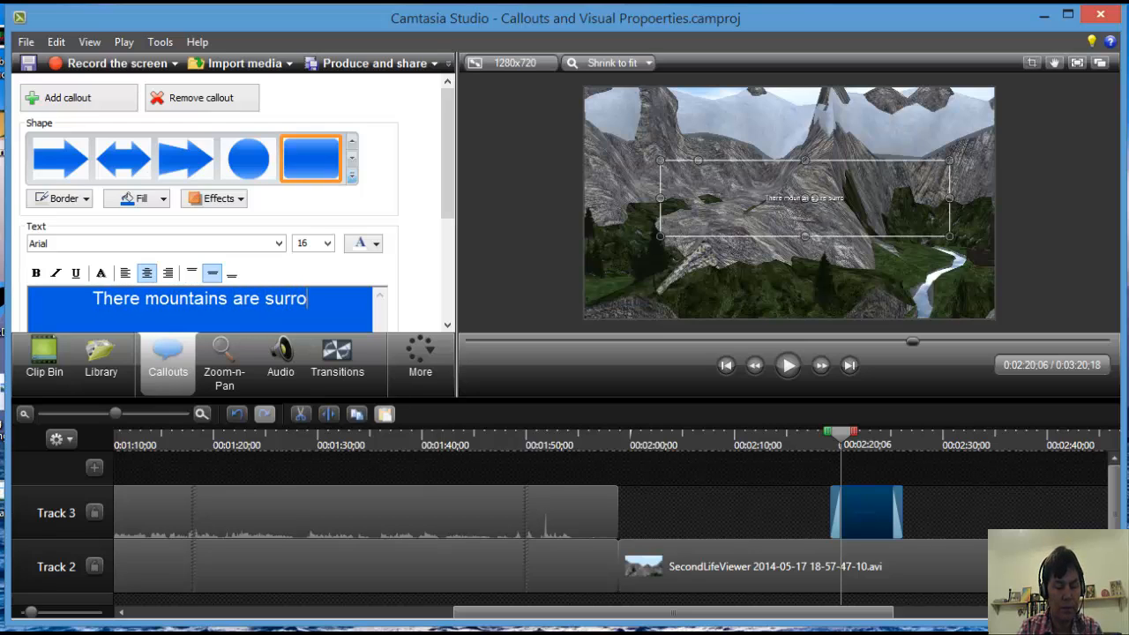
type("unding the ")
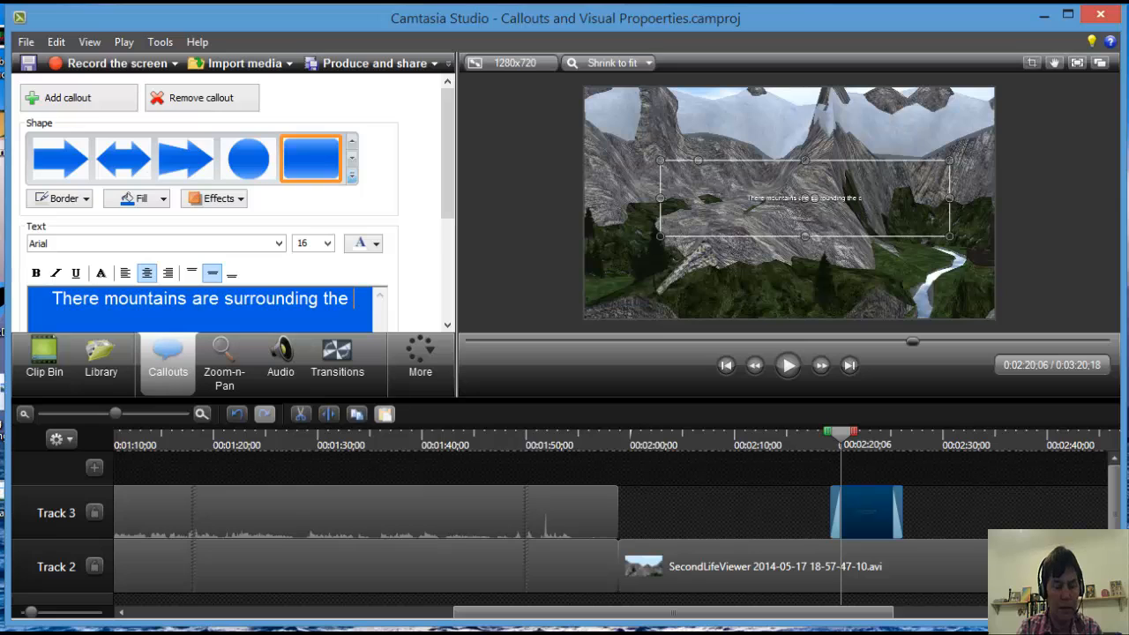
type("castle in E")
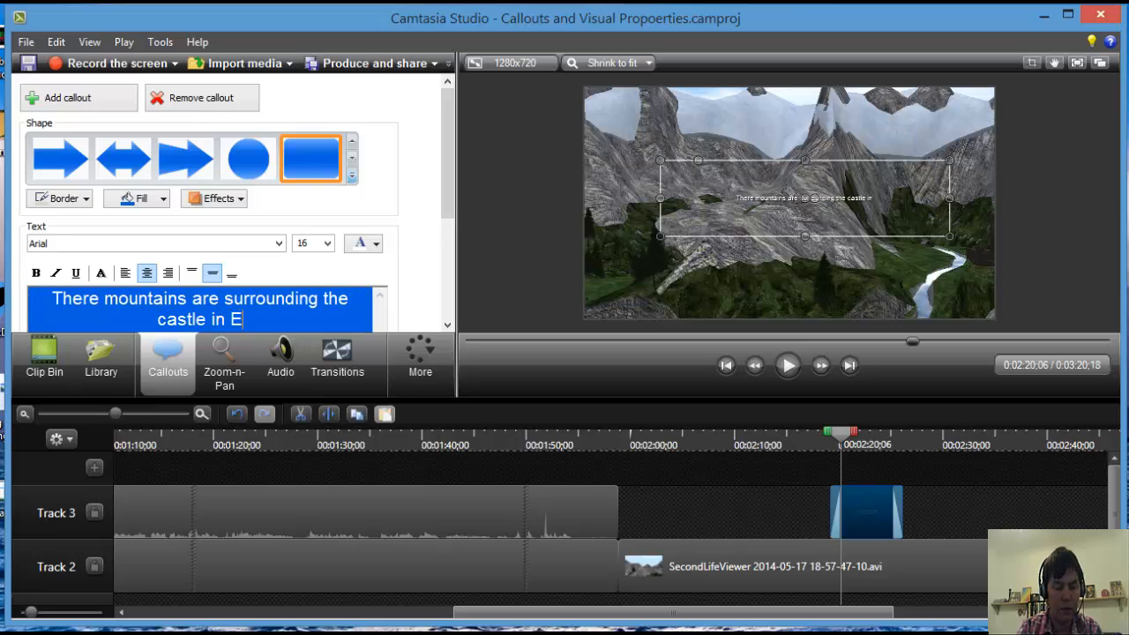
type("dunatio")
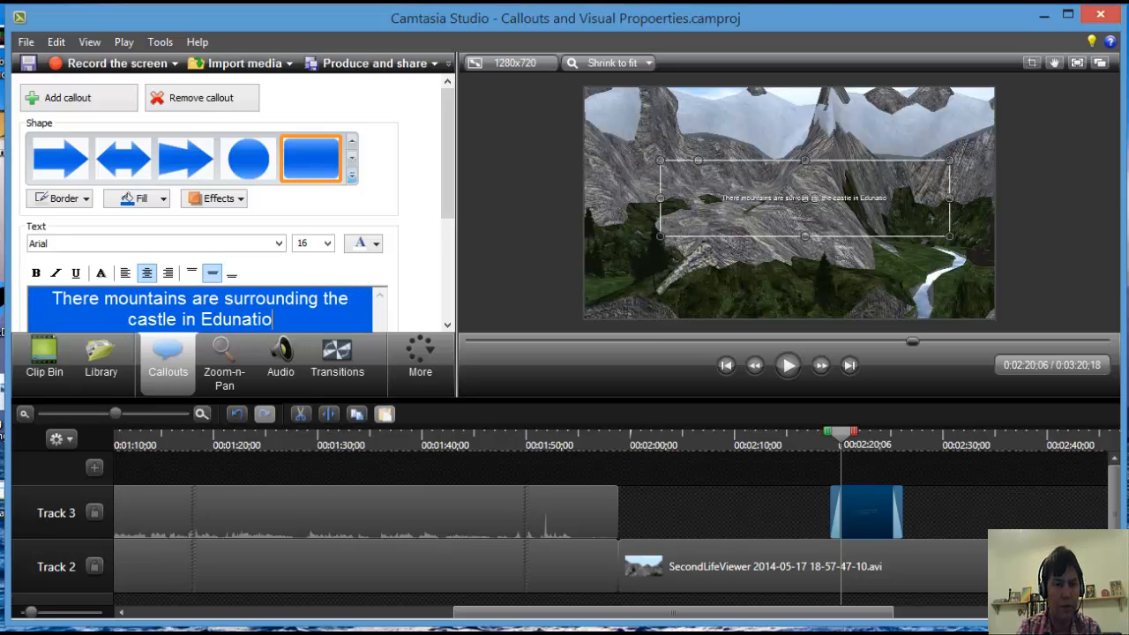
type("n")
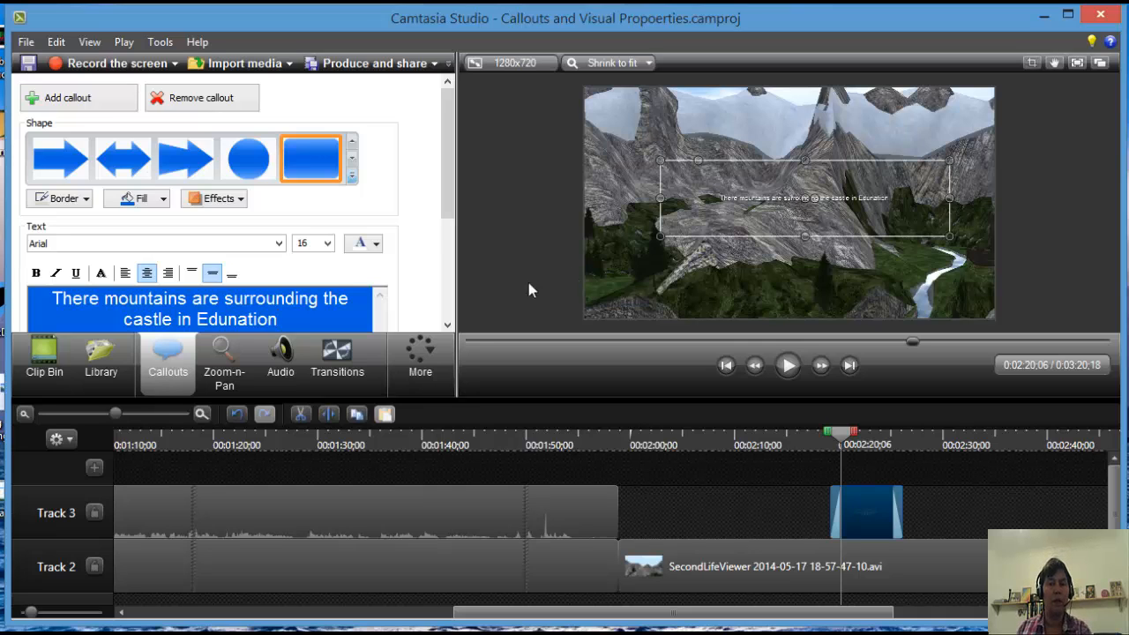
left_click_drag(807, 201, 746, 185)
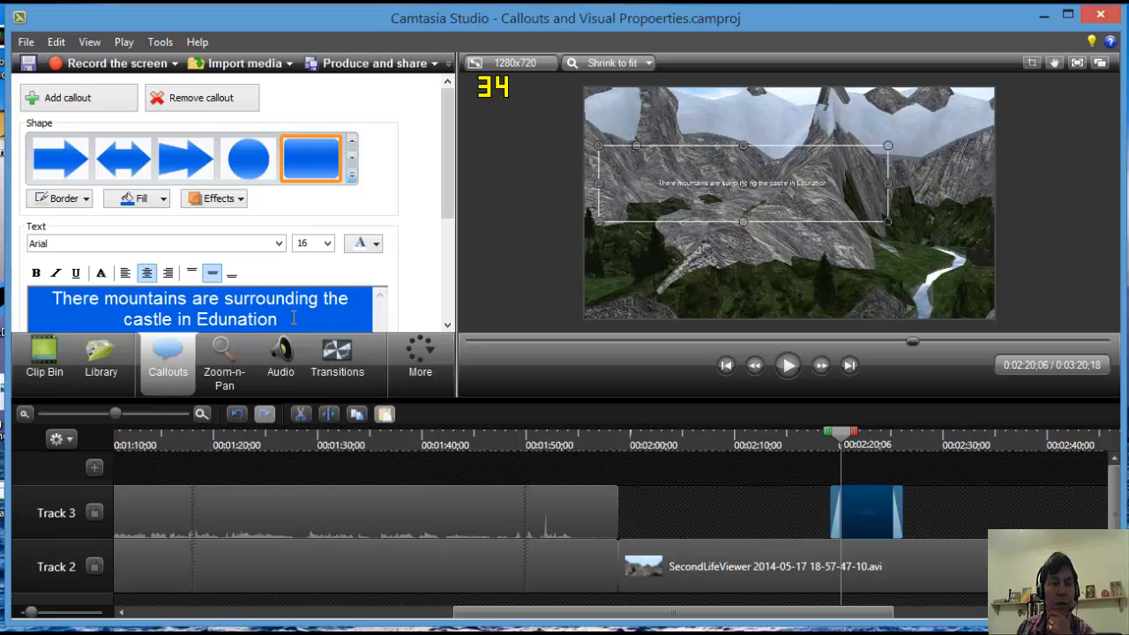
Make all the caption text bold at size 48, and enlarge and reposition its box so every line fits near the clip's middle
left_click_drag(302, 329, 37, 304)
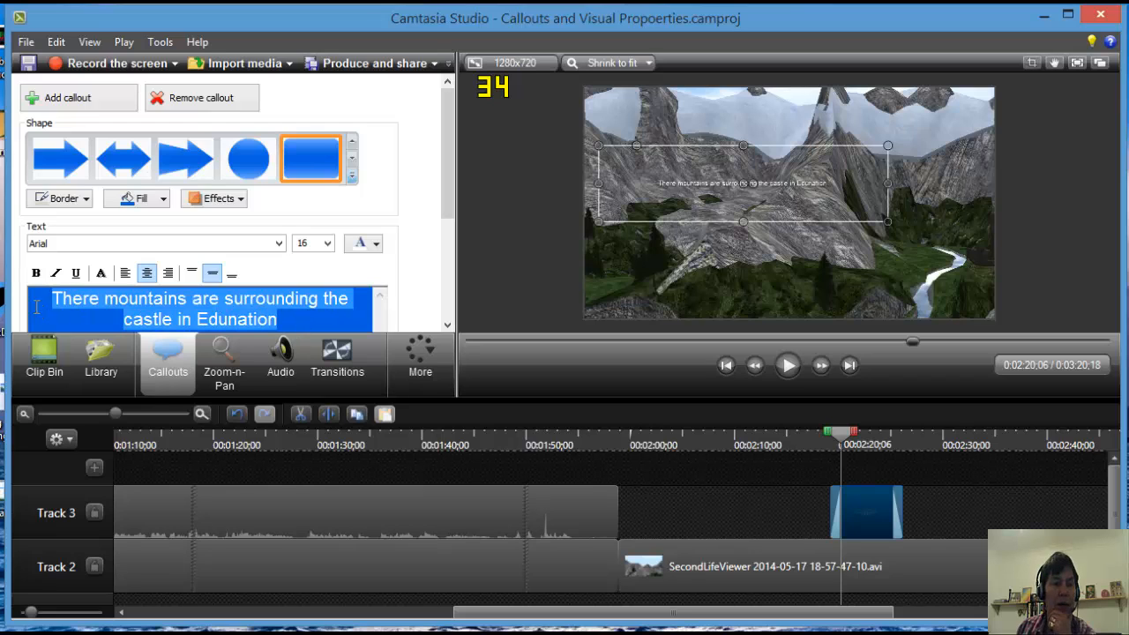
left_click(328, 245)
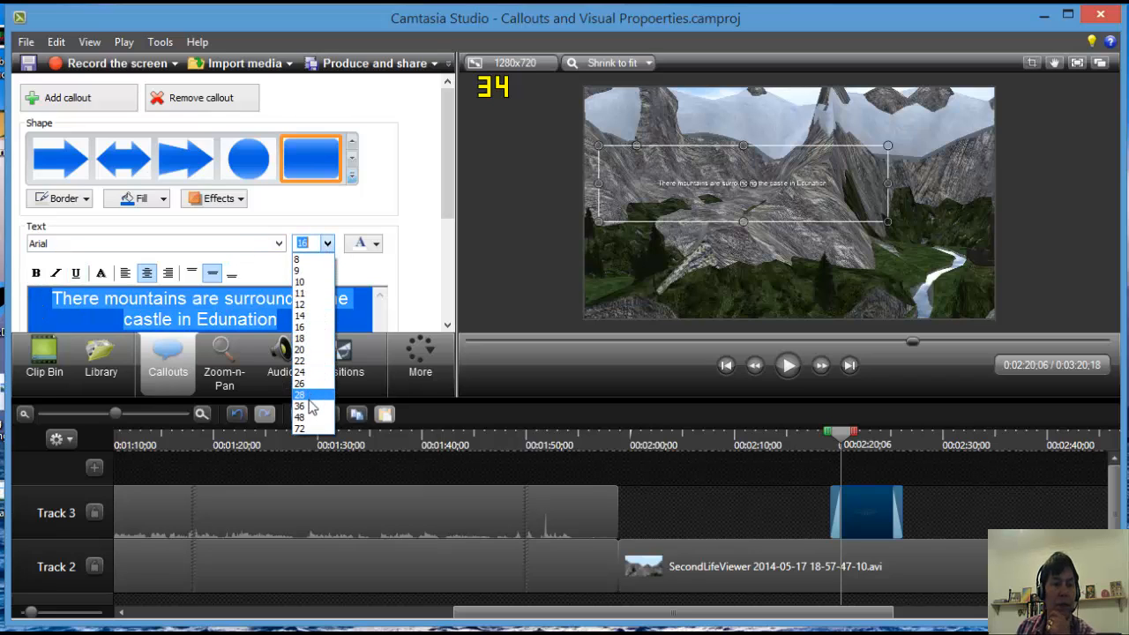
left_click(300, 395)
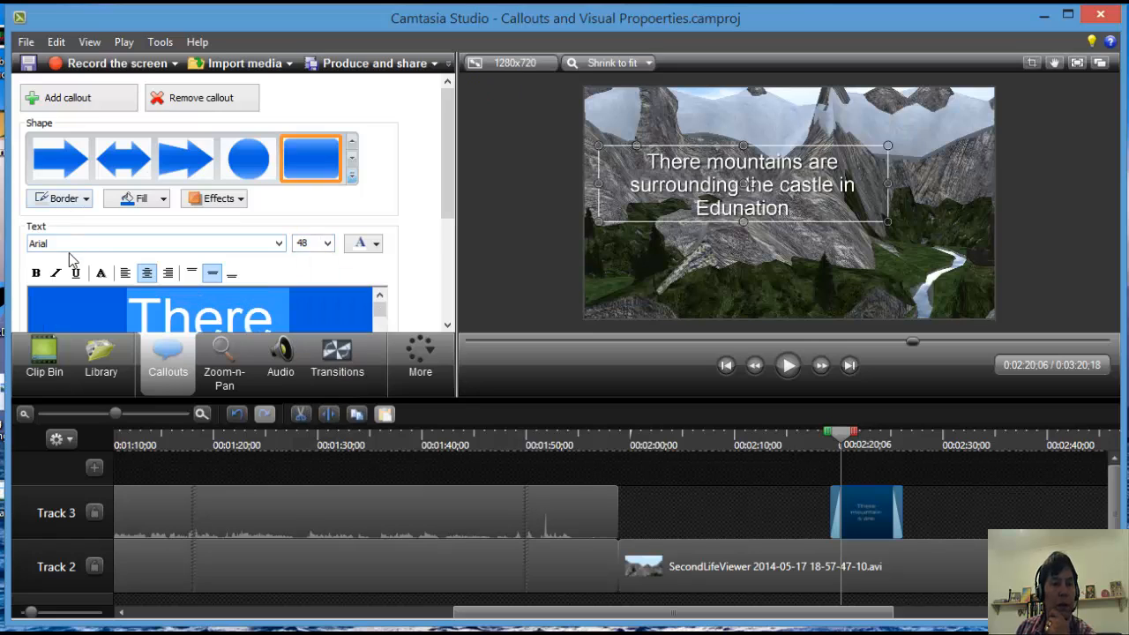
left_click(36, 272)
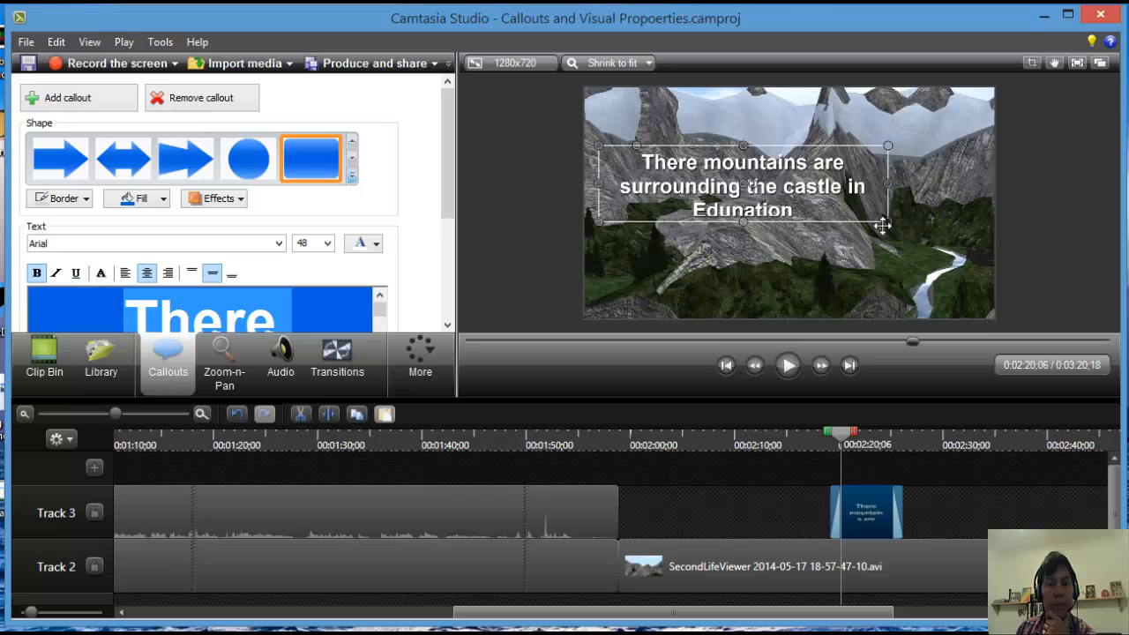
left_click_drag(890, 224, 909, 242)
left_click_drag(812, 217, 833, 236)
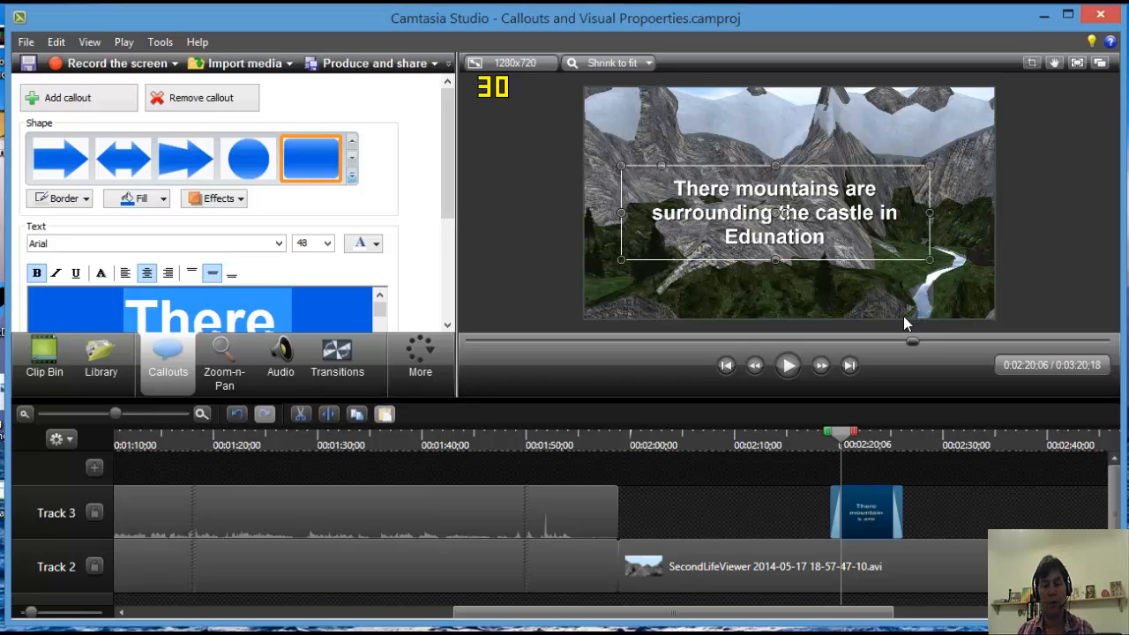
Try yellow for the caption text and settle on red
left_click(375, 246)
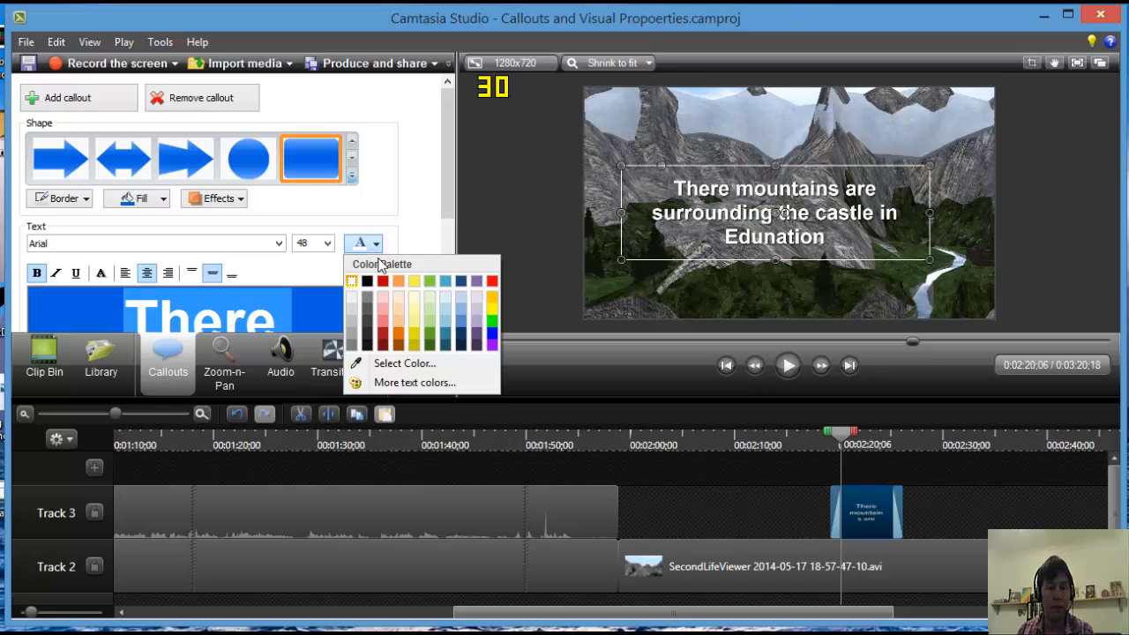
left_click(419, 280)
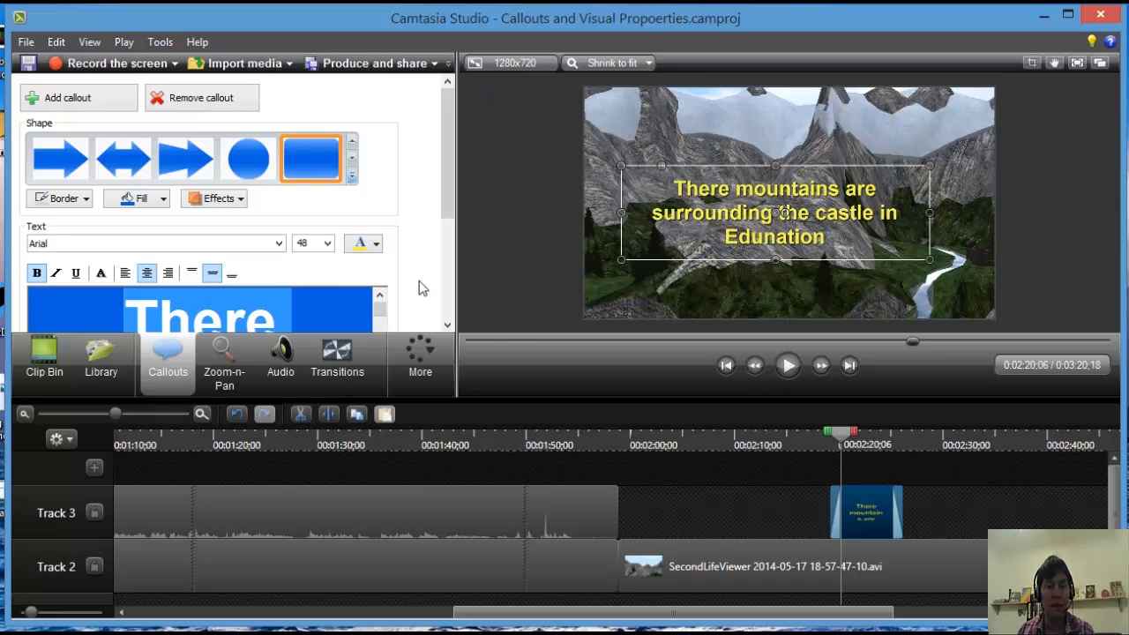
left_click(377, 246)
left_click(491, 280)
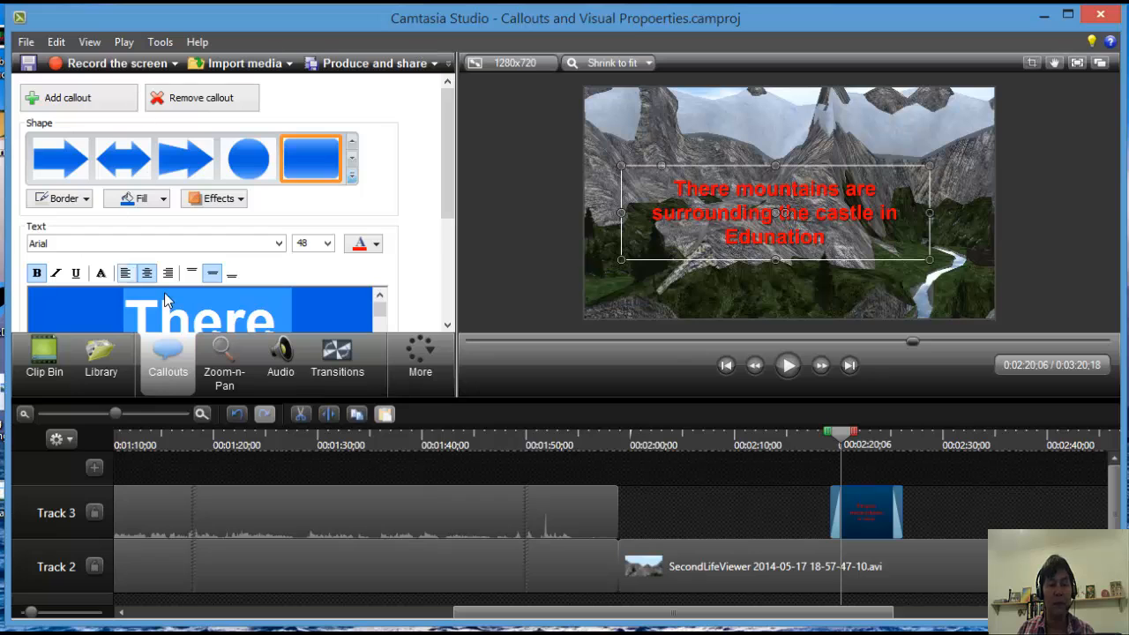
Add an animation to the caption callout that enlarges it across the frame to 395% scale at X -7, Y 55
left_click_drag(446, 165, 448, 205)
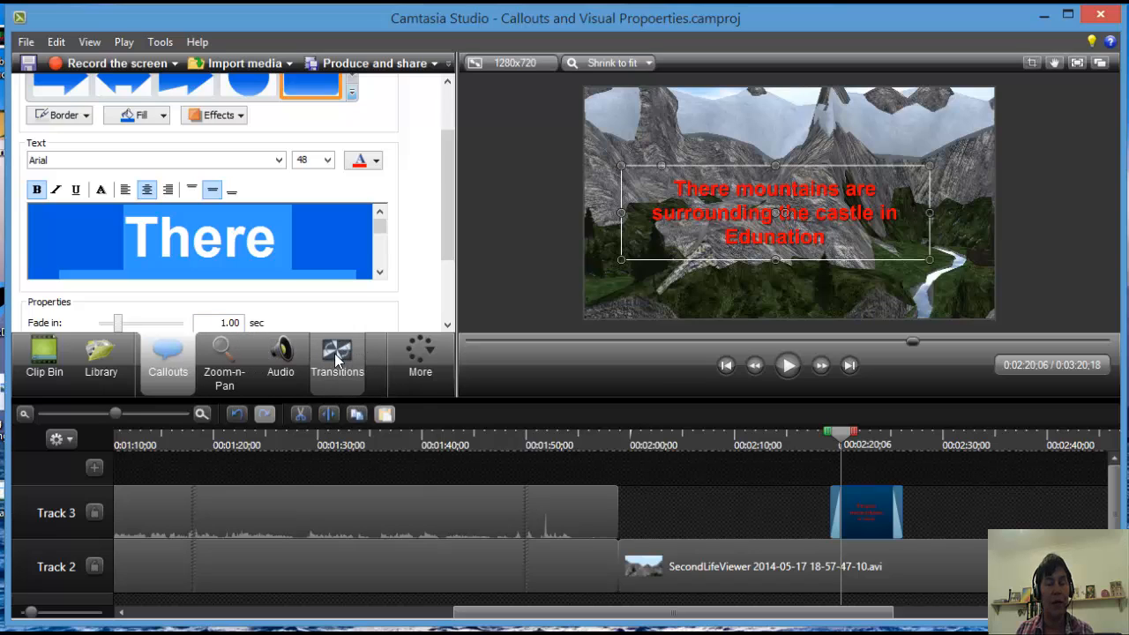
left_click(426, 360)
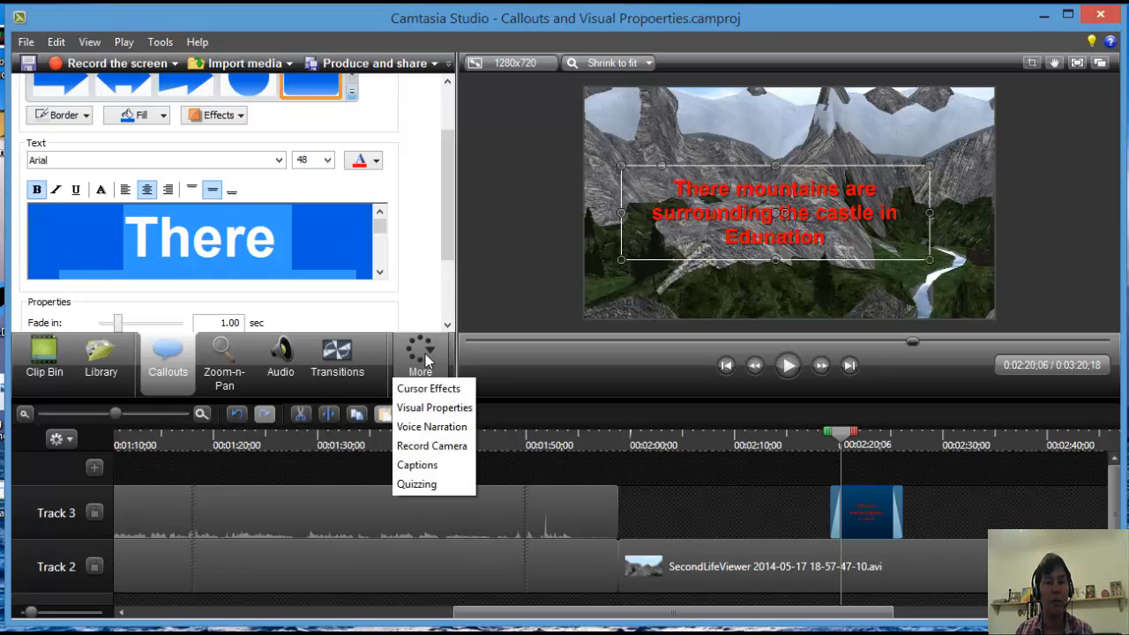
left_click(427, 412)
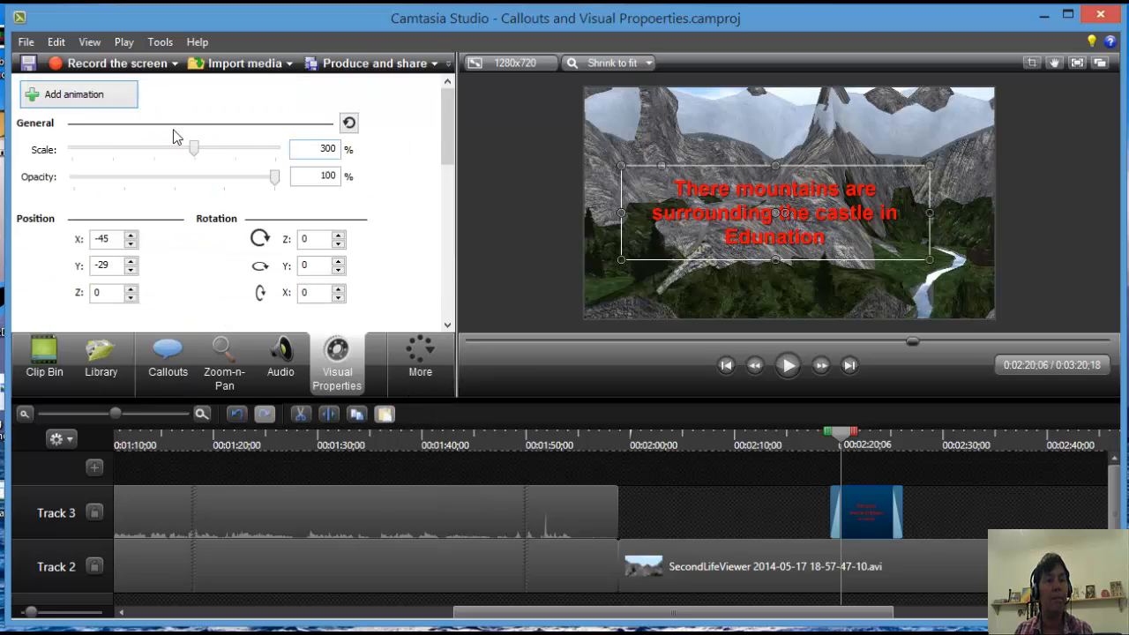
left_click(82, 99)
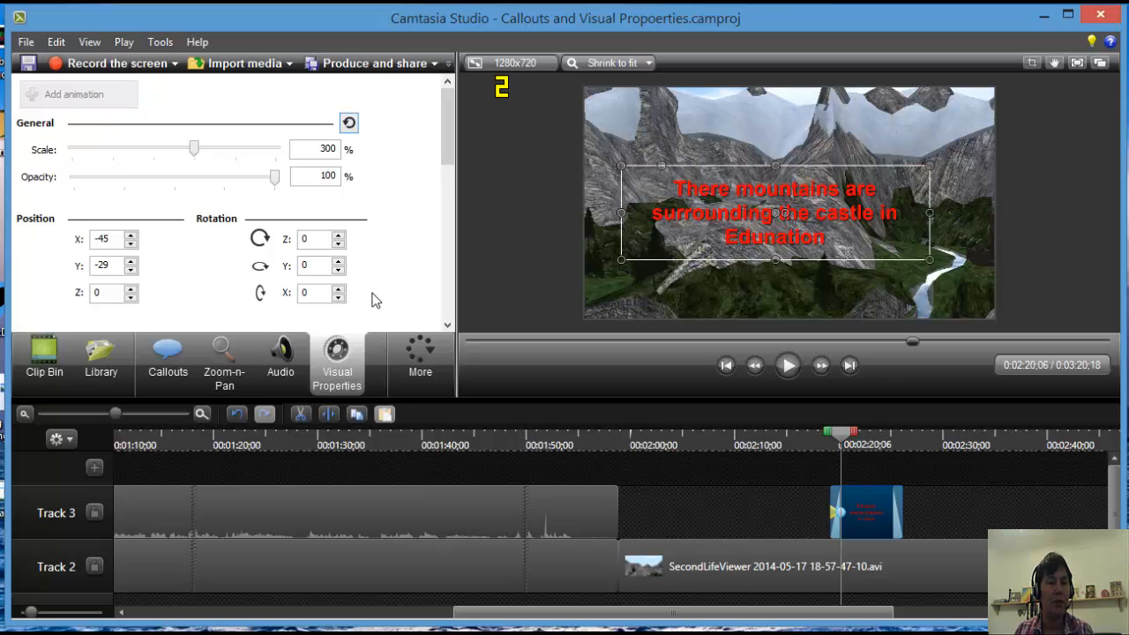
left_click_drag(931, 170, 990, 92)
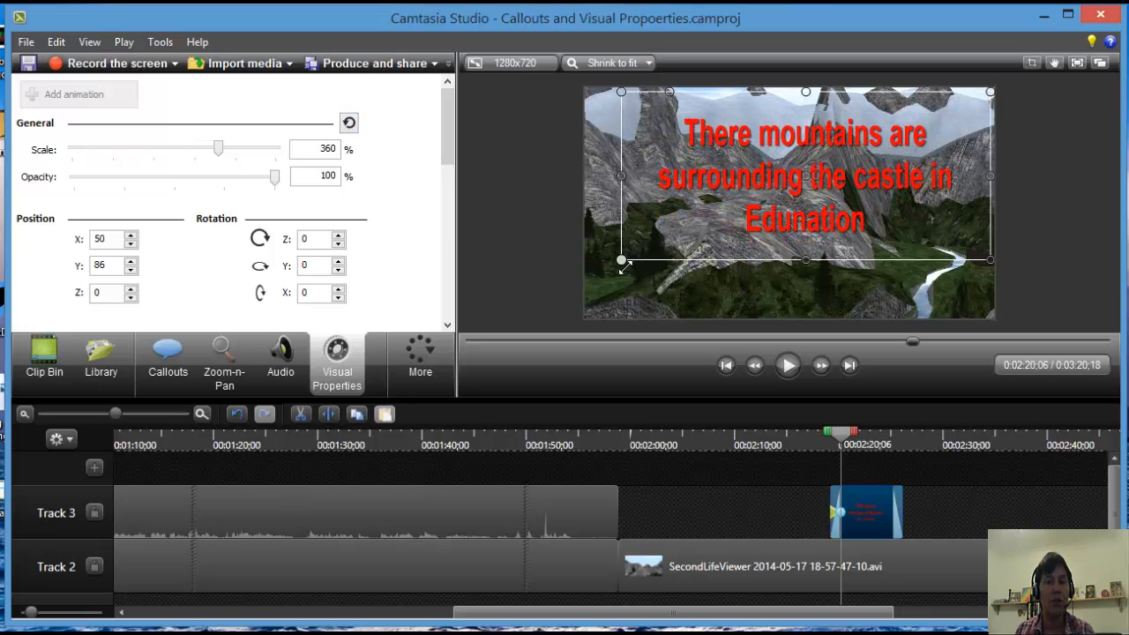
left_click_drag(626, 269, 589, 288)
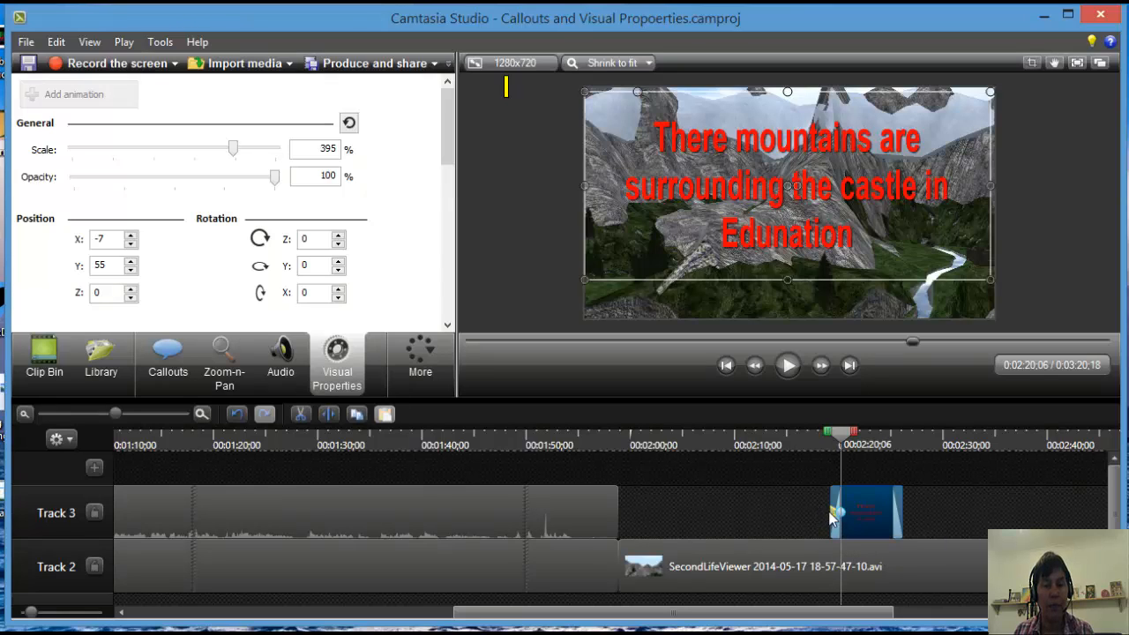
Stretch the caption's animation to nearly the end of the callout and preview it from 0:02:19;06
left_click_drag(844, 513, 898, 511)
left_click_drag(841, 436, 832, 435)
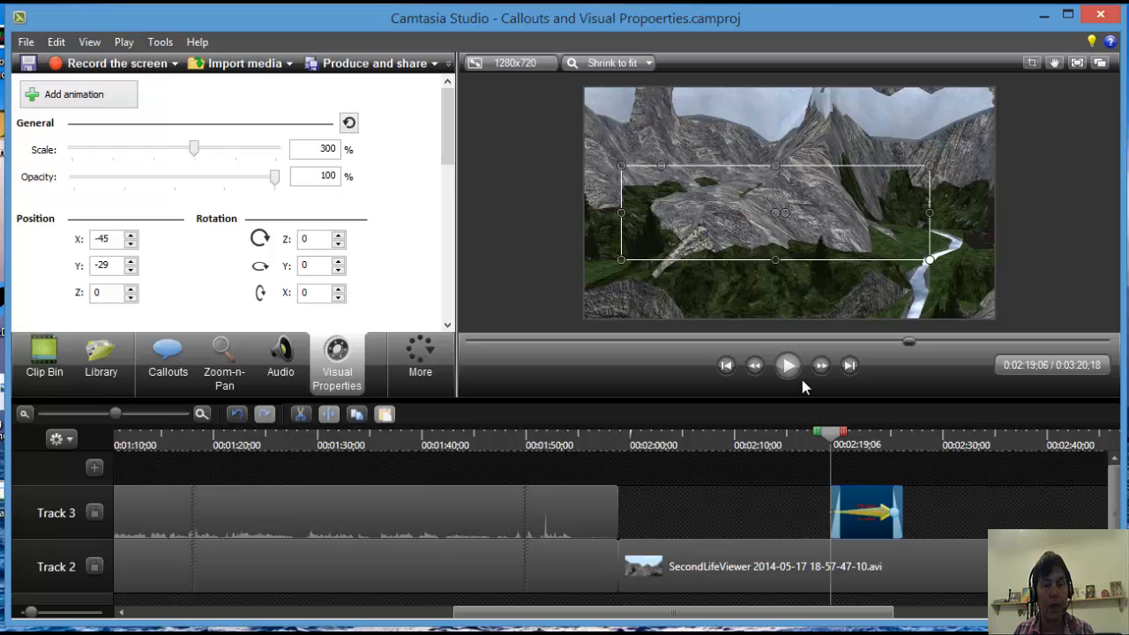
left_click(786, 366)
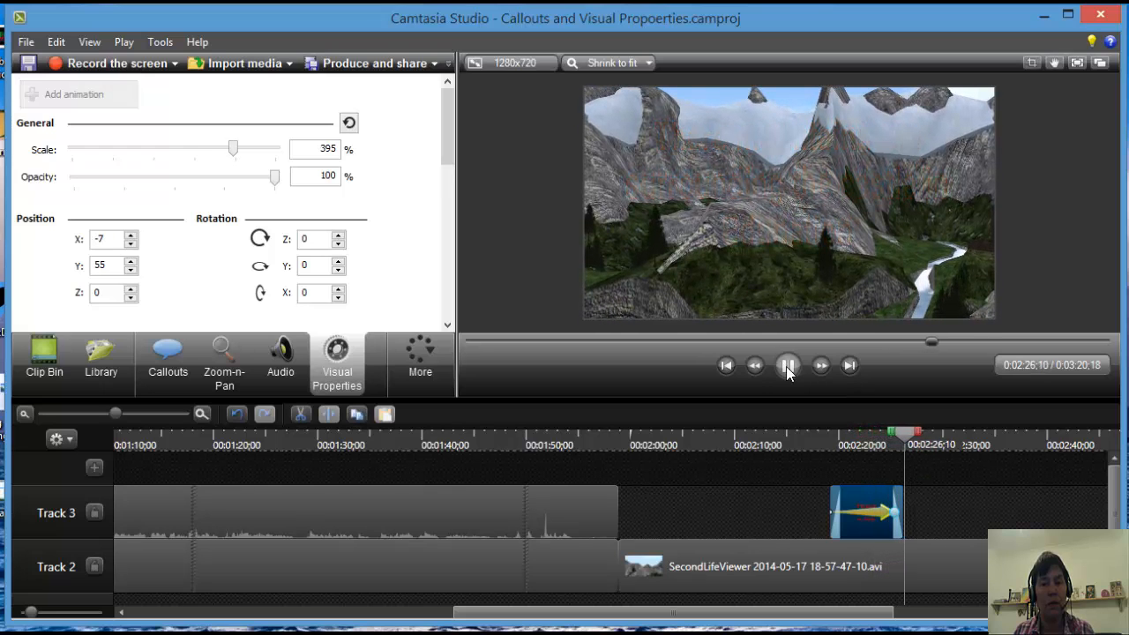
left_click(787, 365)
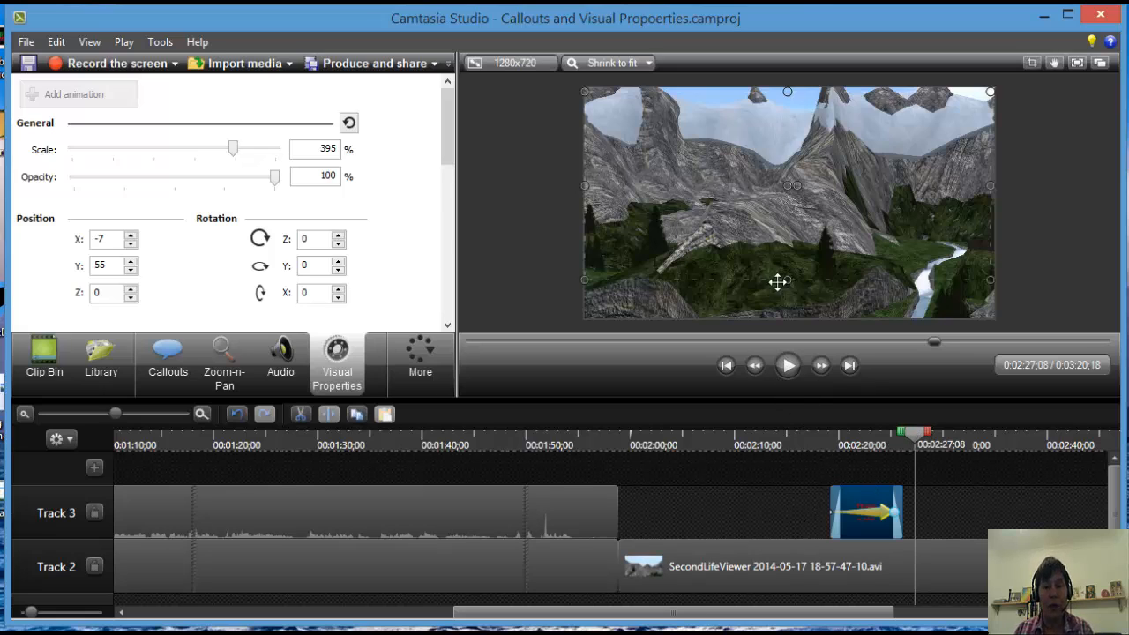
Add a Checkerboard transition where the mountain clip begins on Track 2 and preview it from 0:01:56;20
left_click_drag(899, 438, 596, 449)
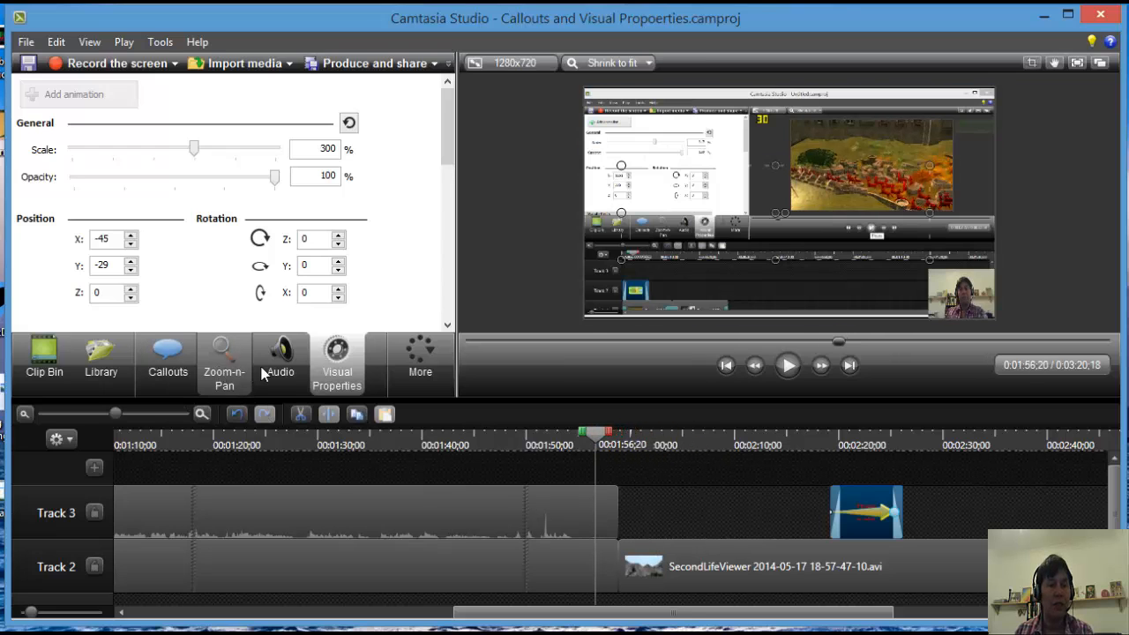
left_click(411, 367)
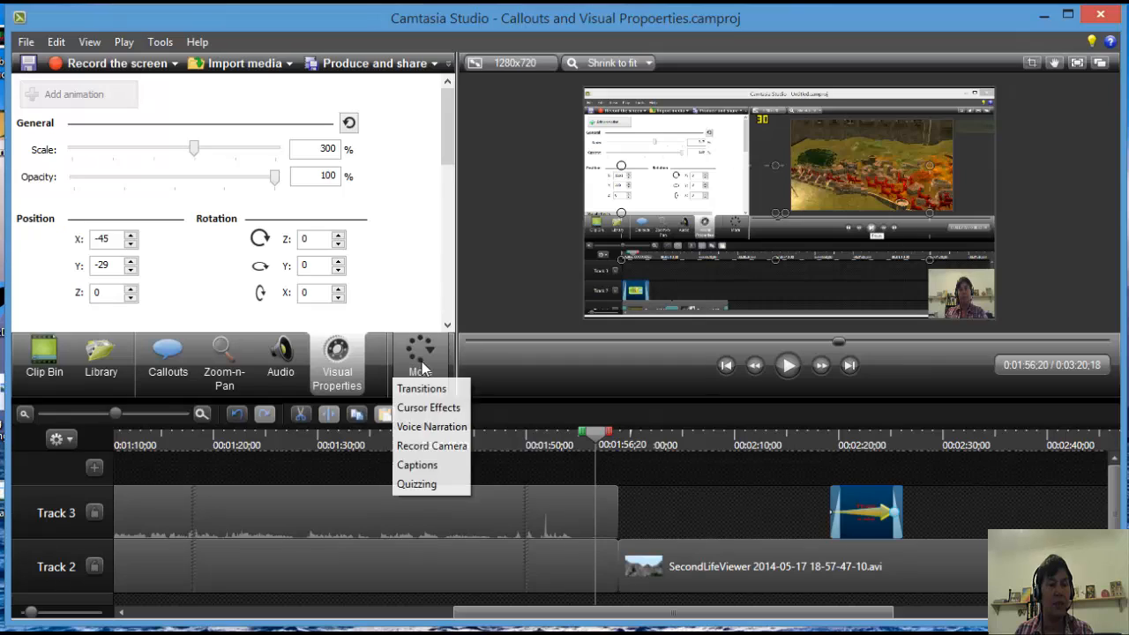
left_click(422, 390)
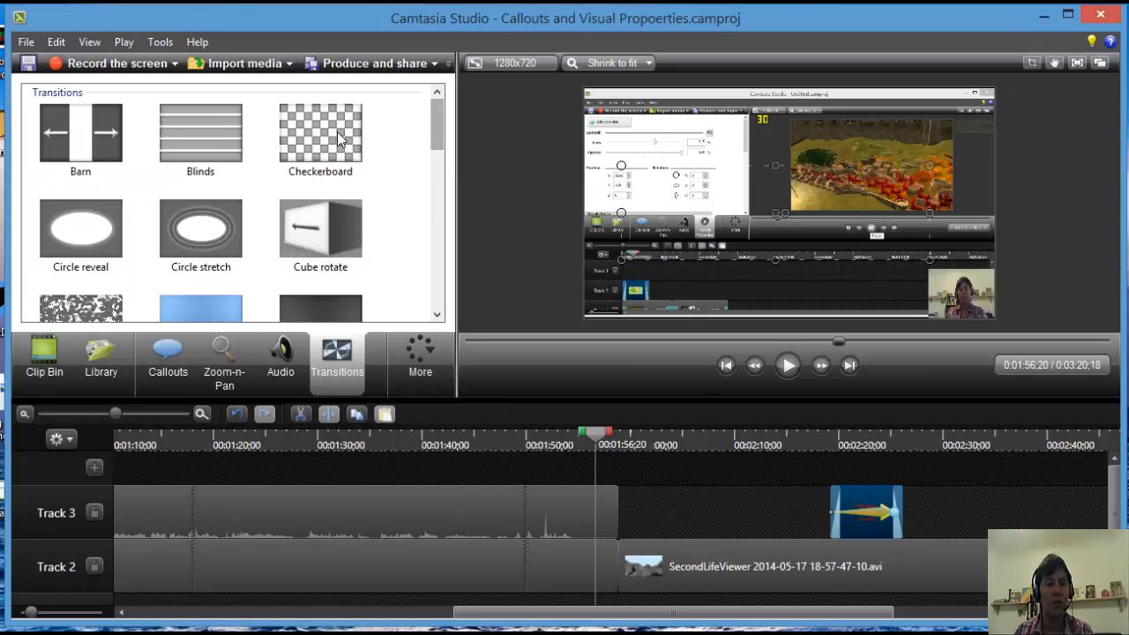
left_click_drag(339, 138, 607, 495)
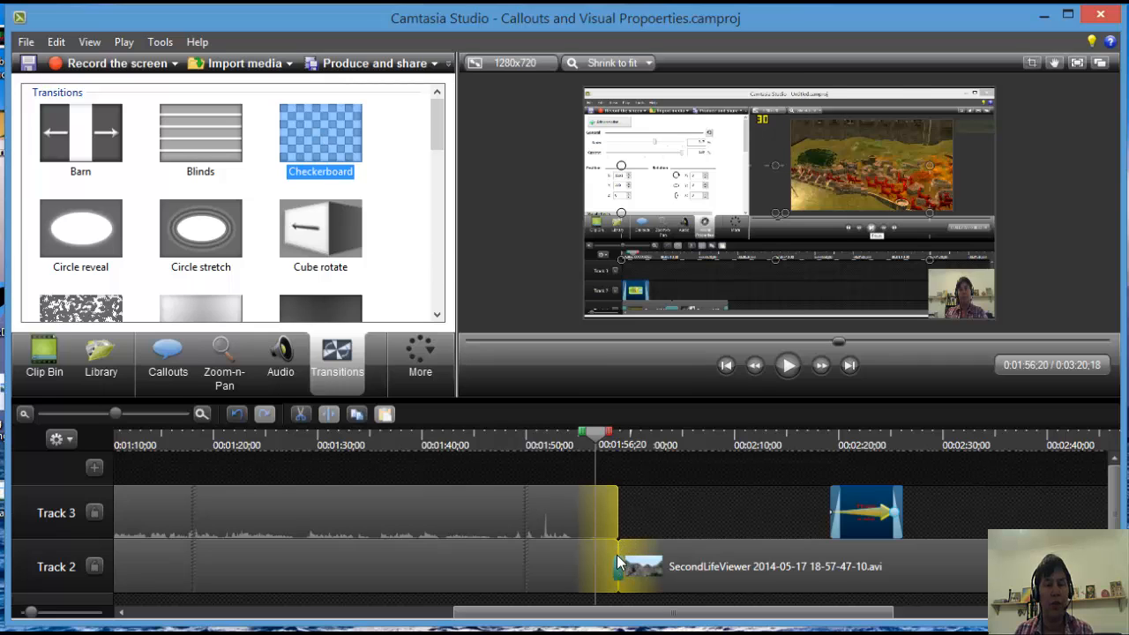
left_click_drag(617, 563, 618, 564)
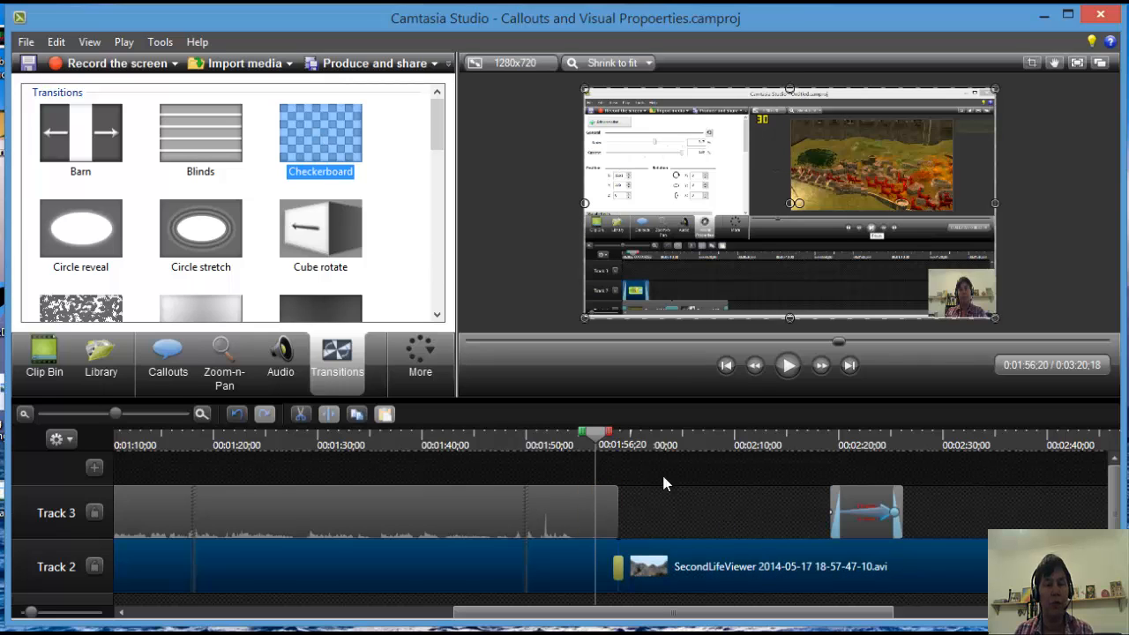
left_click(789, 365)
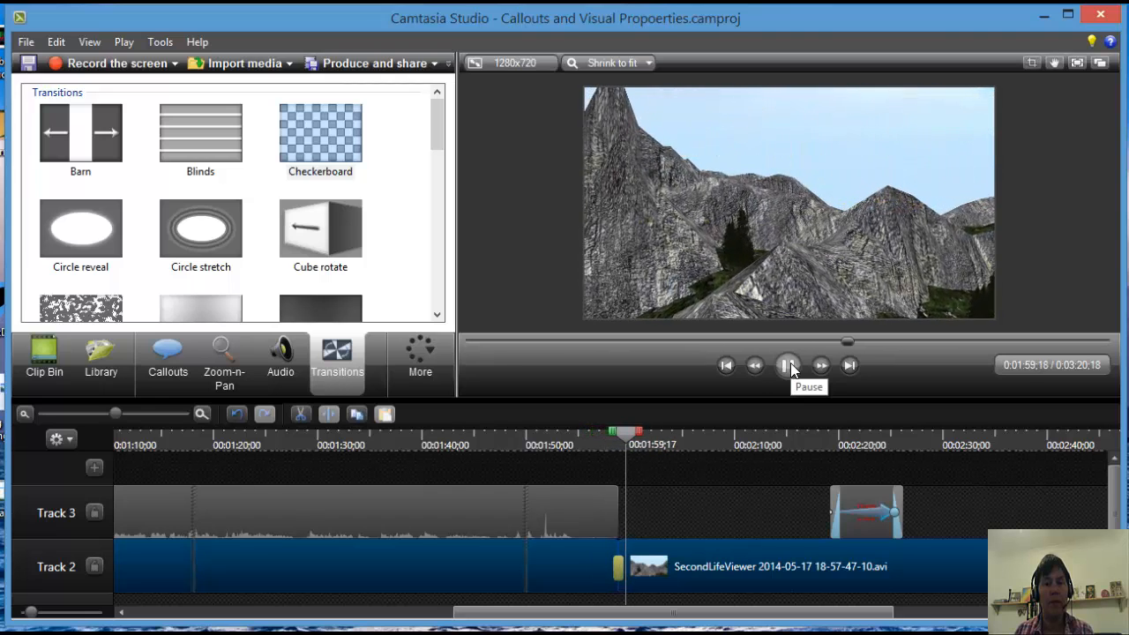
left_click(789, 366)
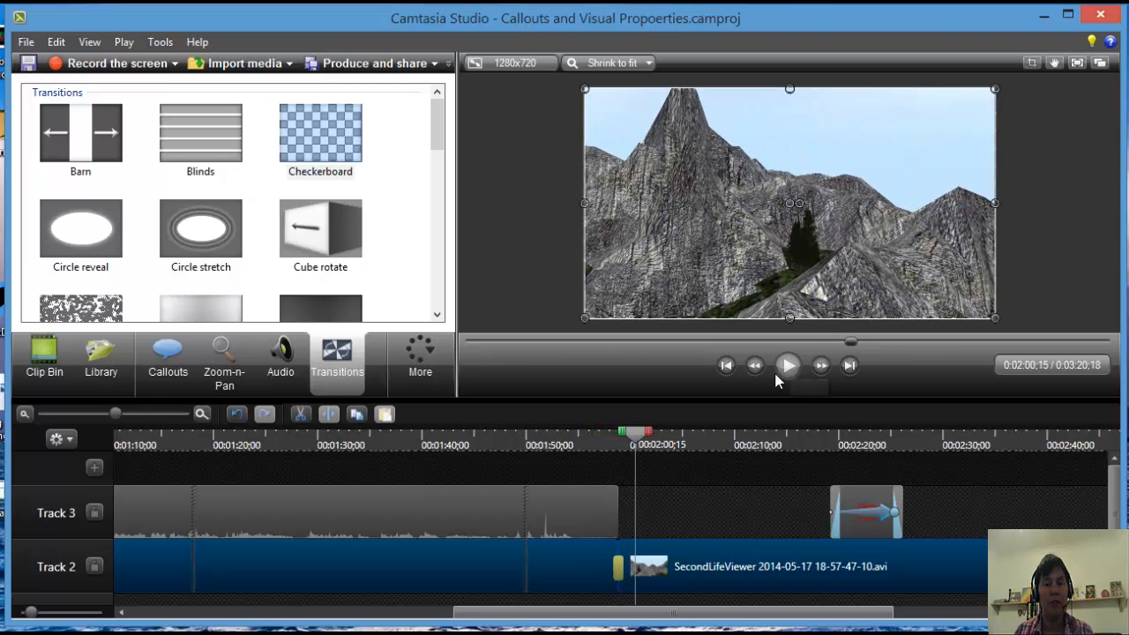
Remove the Checkerboard transition from Track 2 and return the playhead to 0:01:56;12, before the mountain clip
right_click(631, 565)
left_click(662, 574)
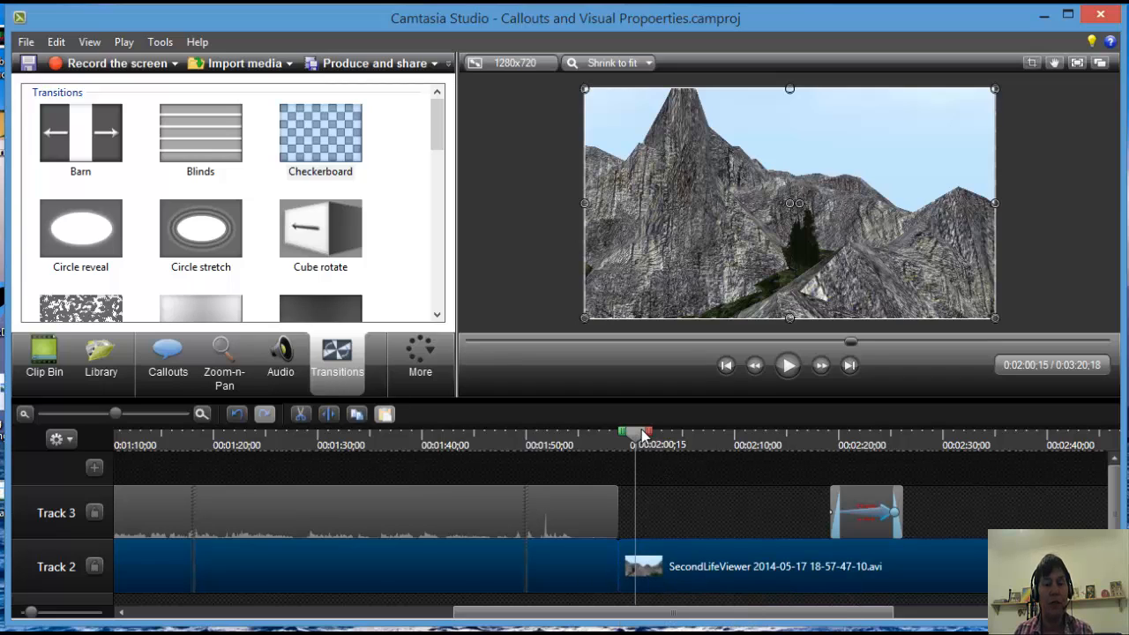
left_click_drag(641, 429, 599, 418)
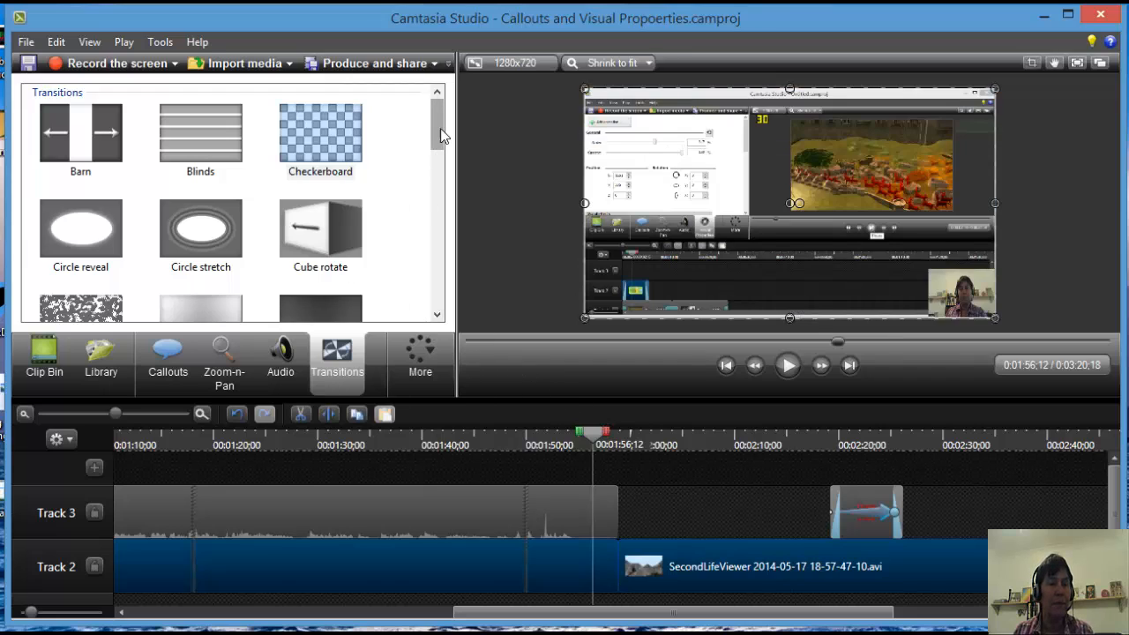
Add a Fade transition where the mountain clip begins on Track 2 and preview it from just before the clip's start
scroll(435, 141, "down", 1)
left_click_drag(206, 233, 490, 476)
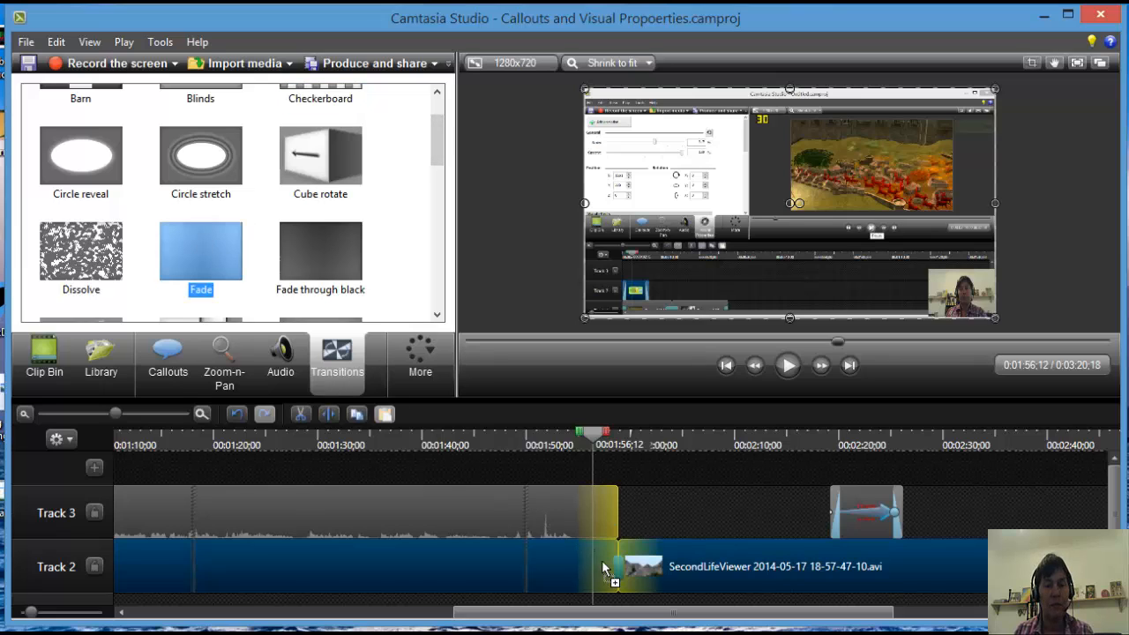
left_click_drag(602, 565, 602, 566)
left_click_drag(595, 441, 568, 441)
left_click(789, 367)
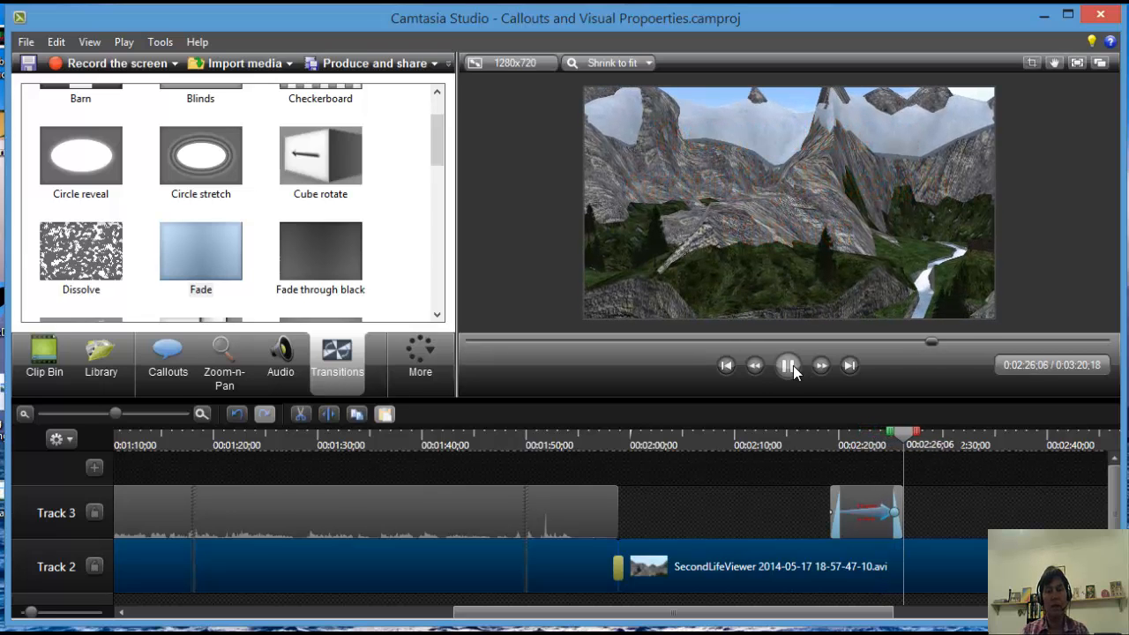
left_click(787, 365)
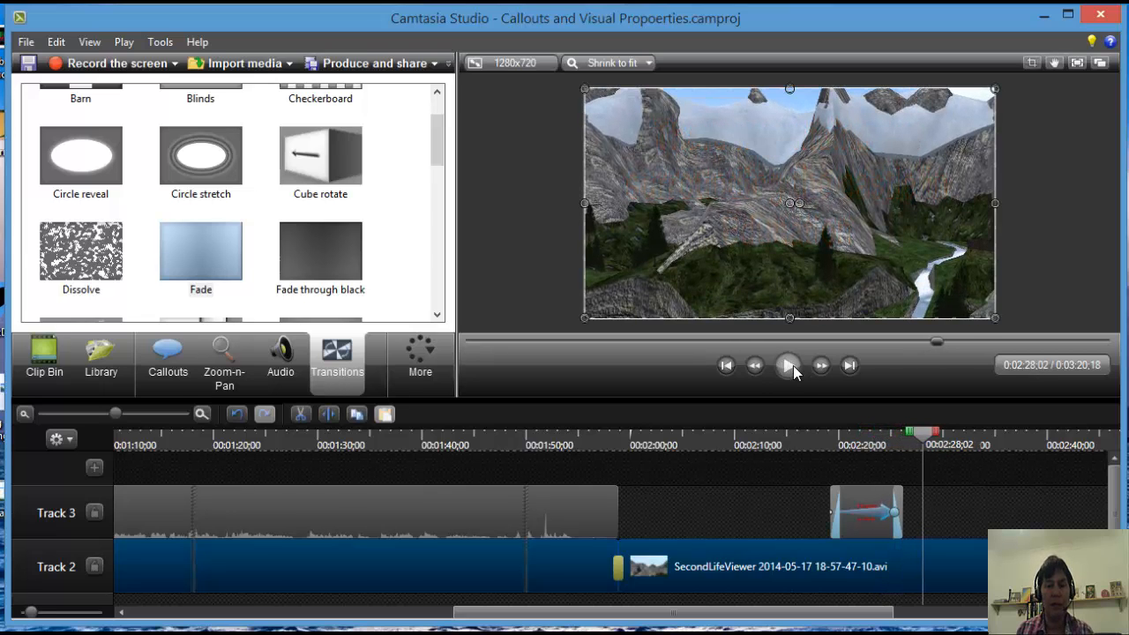
Cut the section from 0:02:00;22 to 0:02:12;17 out of the timeline
left_click_drag(926, 436, 642, 431)
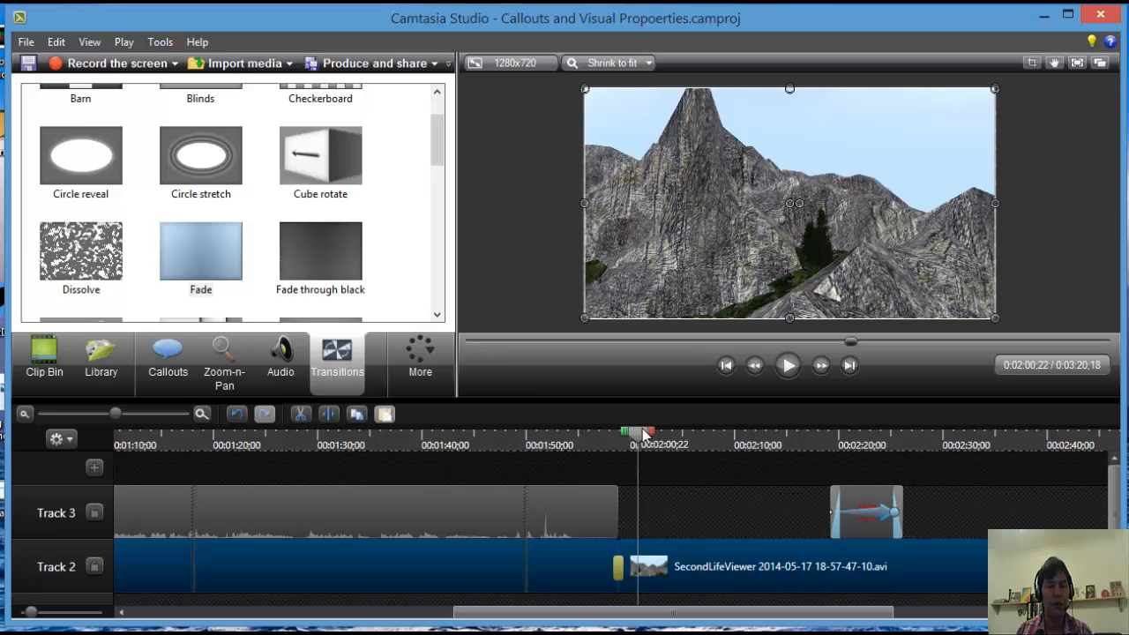
left_click_drag(655, 434, 761, 445)
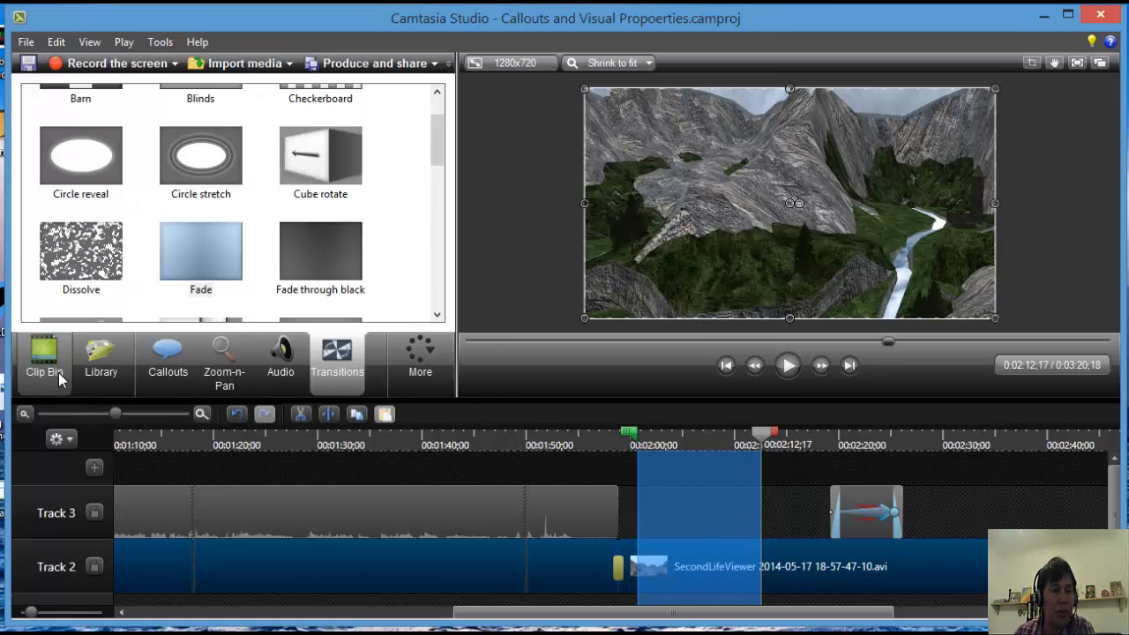
left_click(301, 419)
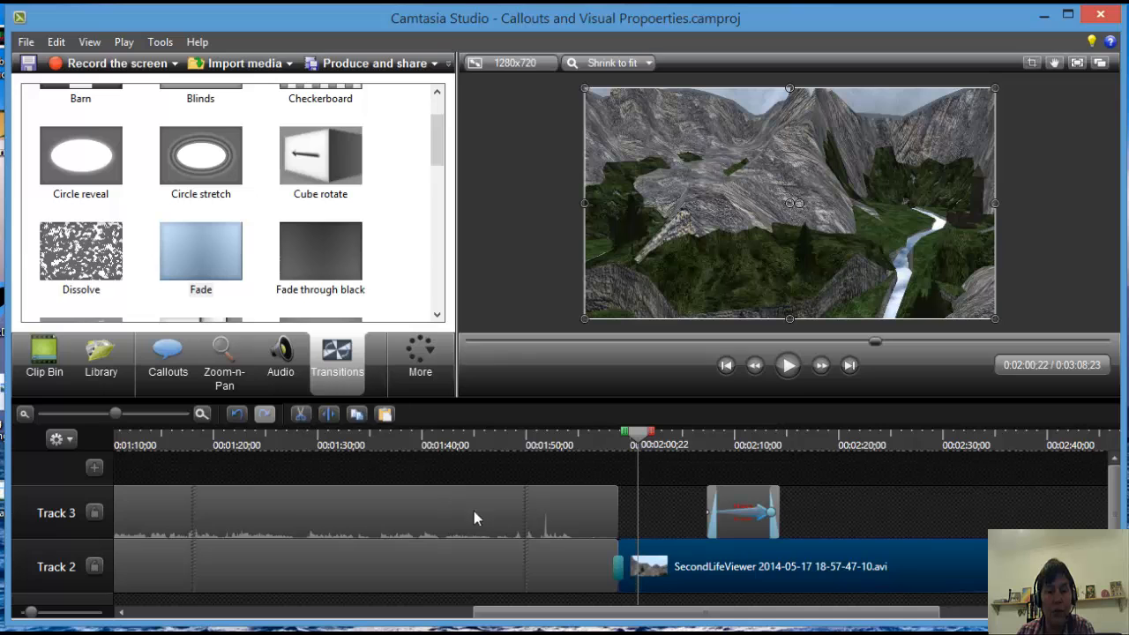
Preview the shortened mountain clip from just before its Fade transition and stop playback at 0:02:16;19
left_click_drag(641, 432, 594, 434)
left_click(789, 367)
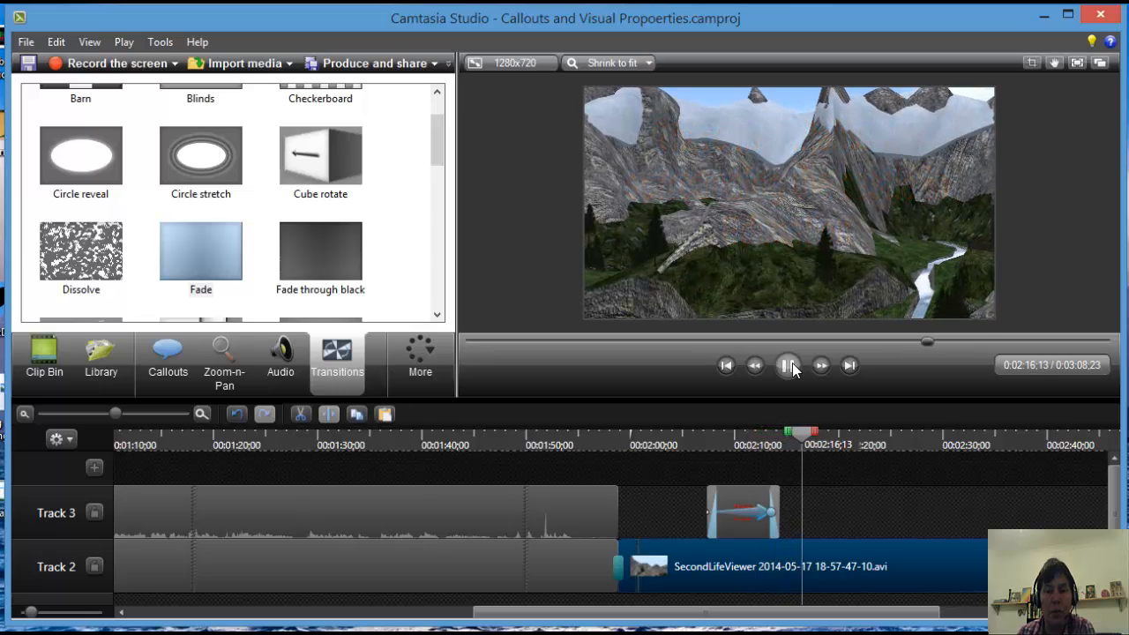
left_click(791, 365)
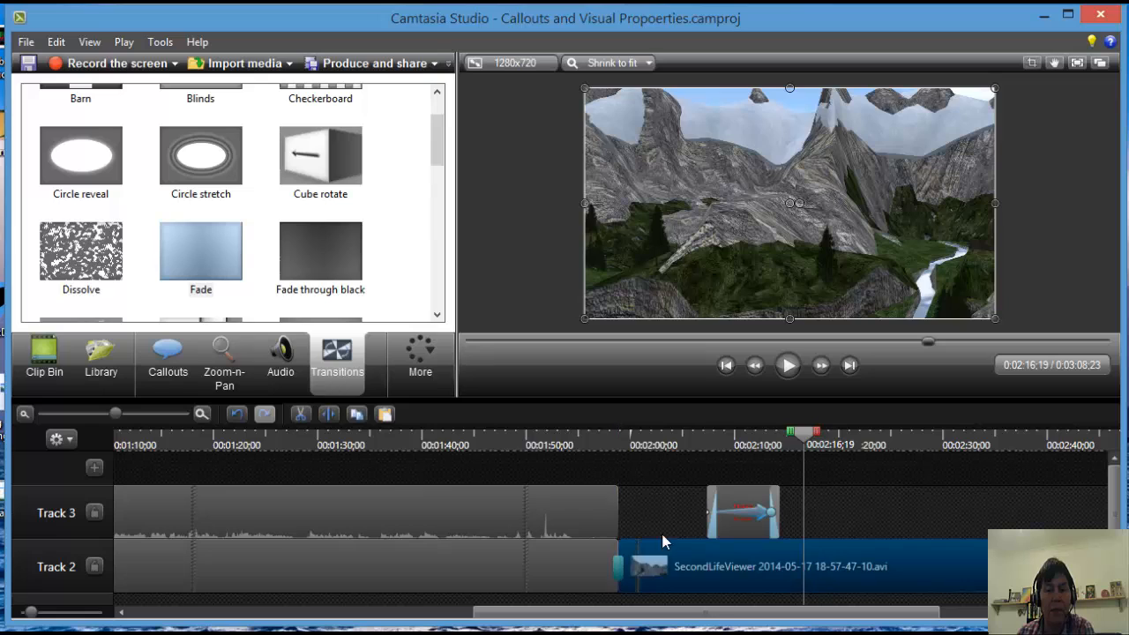
Split the mountain clip on Track 2 at 0:02:16;19 and delete the part after the split
left_click(327, 417)
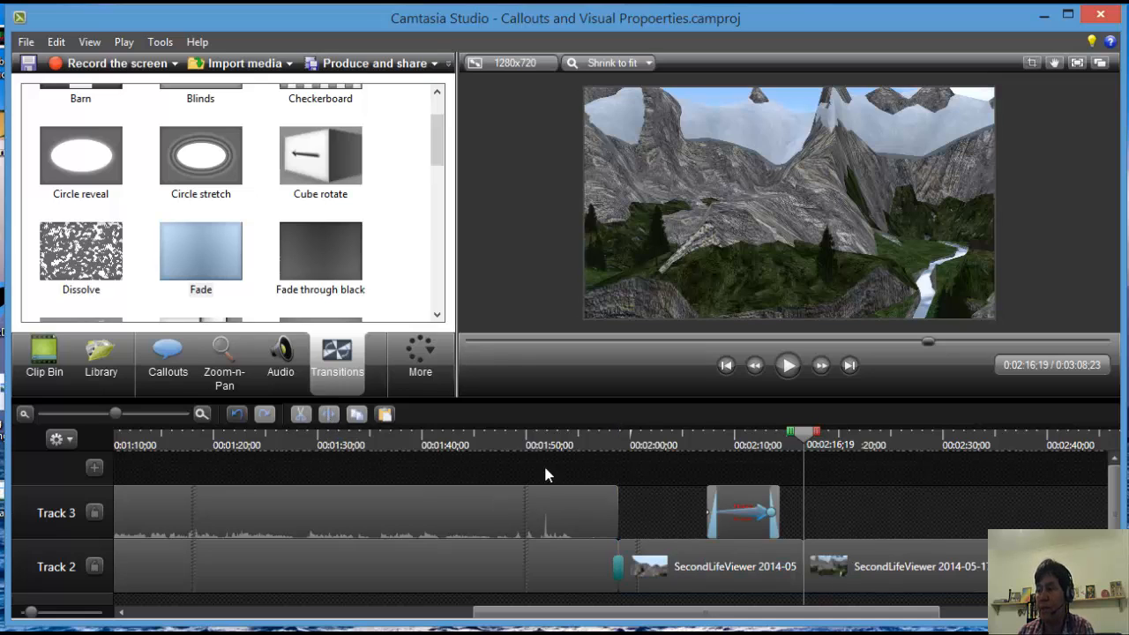
left_click(857, 568)
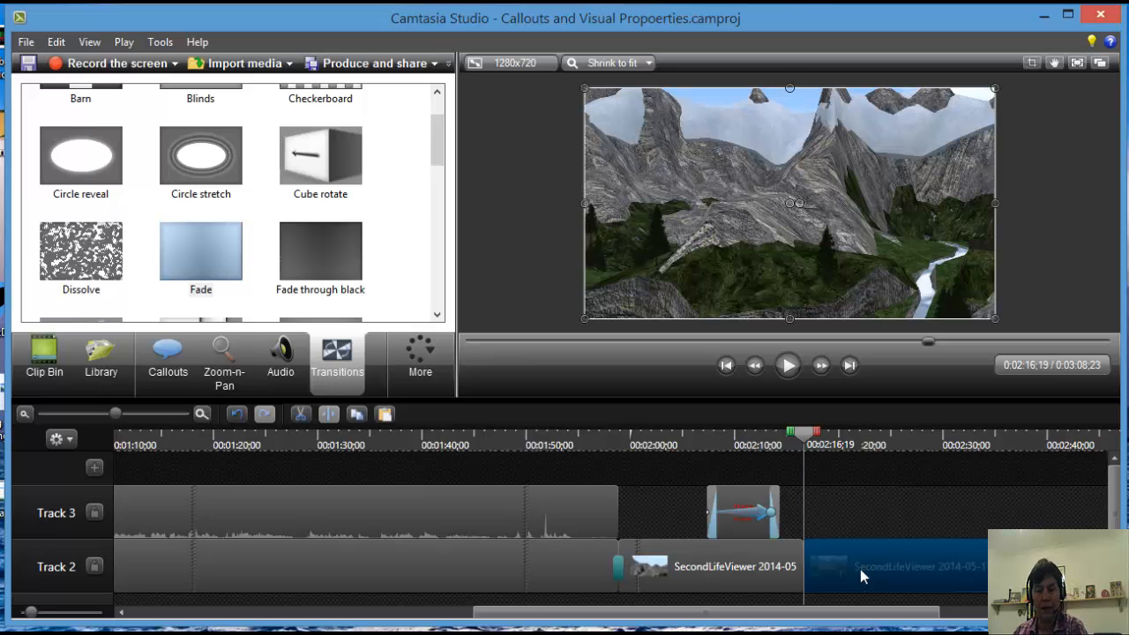
key("Delete")
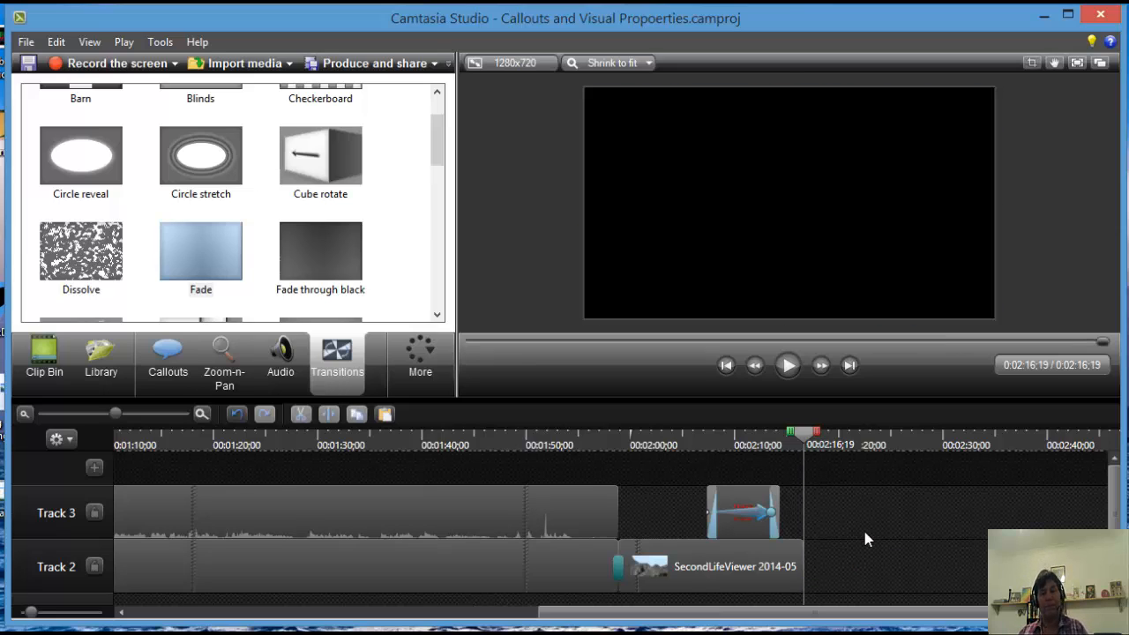